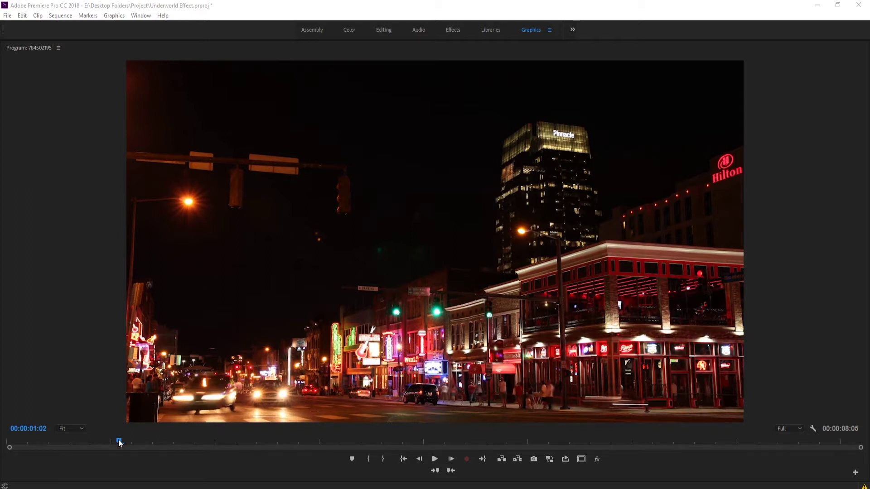
Scrub and play through the glowing night-city preview, then return to the normal workspace
drag(120, 443, 82, 448)
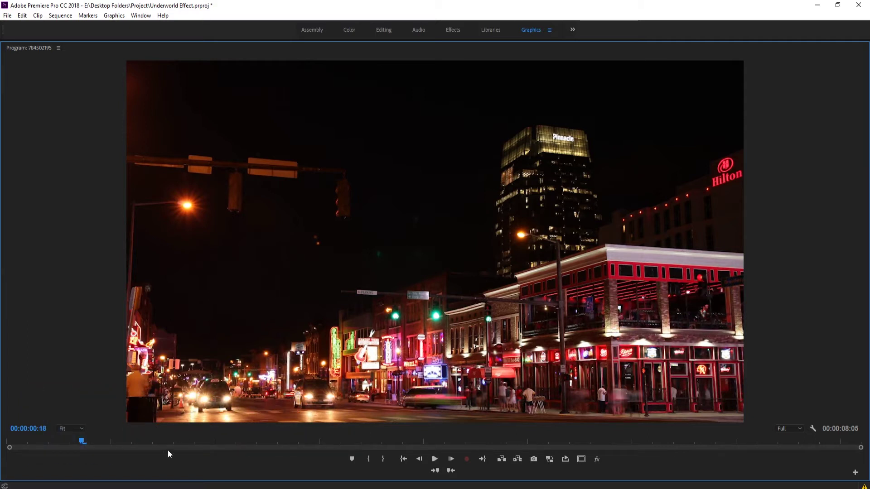
key(space)
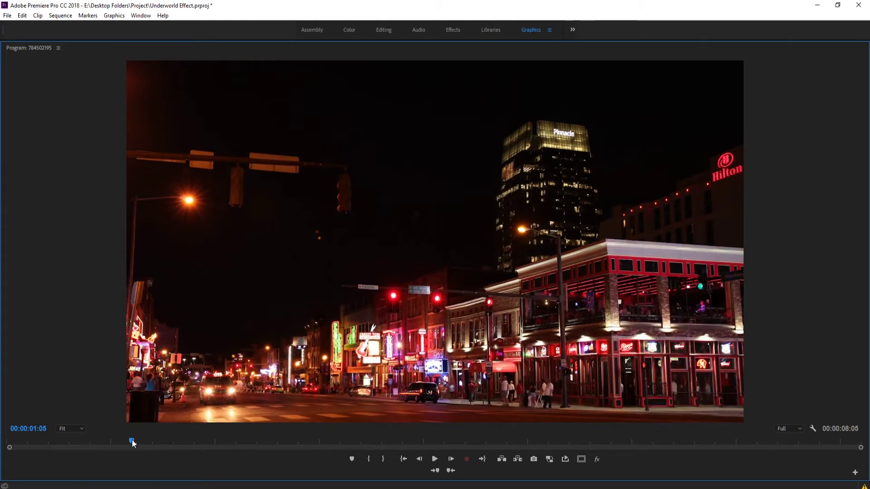
mouse_move(132, 443)
mouse_down()
mouse_move(154, 447)
mouse_move(132, 447)
mouse_up()
key(space)
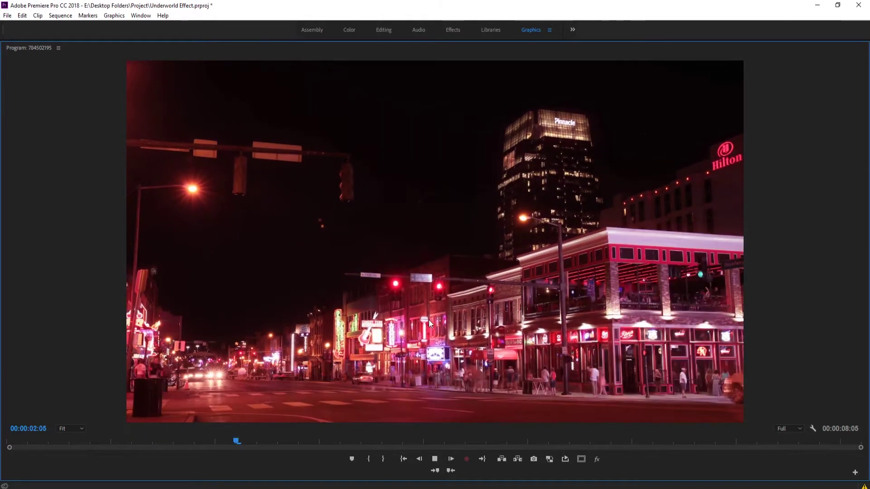
key(space)
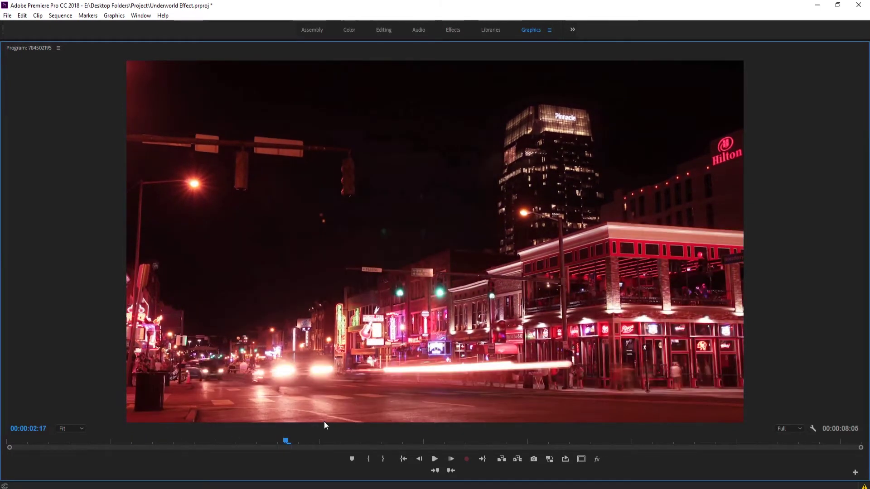
drag(288, 442, 132, 458)
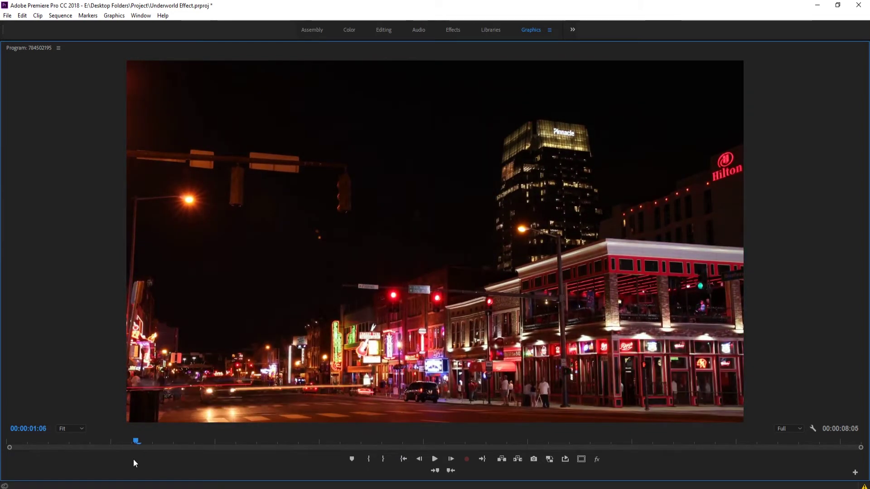
drag(133, 458, 176, 456)
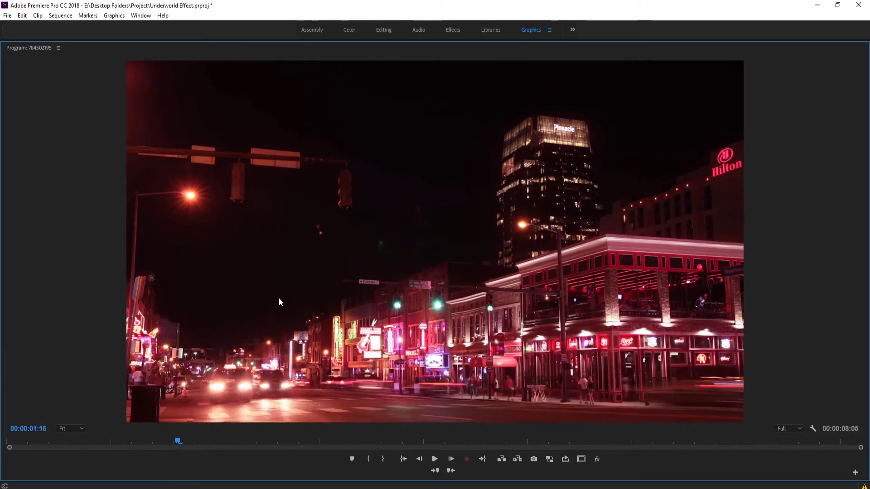
key(grave)
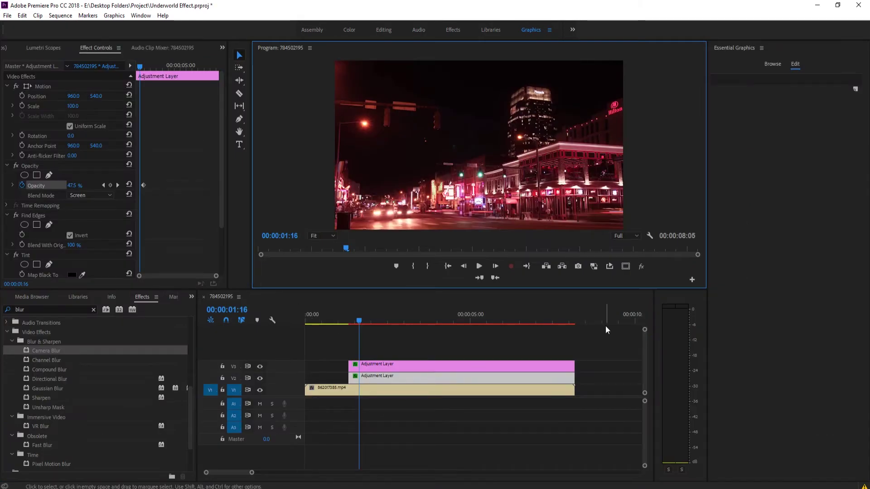
Delete both old adjustment layers and scrub through the plain city footage
drag(576, 343, 498, 369)
key(Delete)
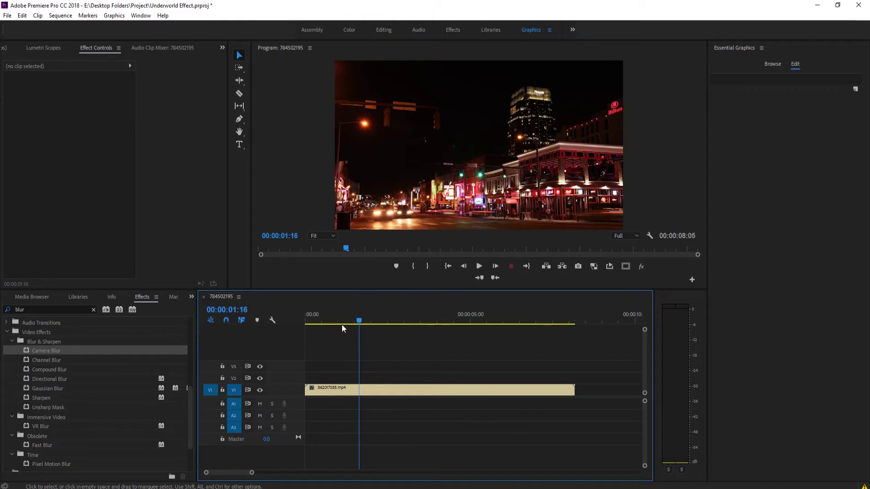
click(310, 322)
drag(311, 323, 291, 358)
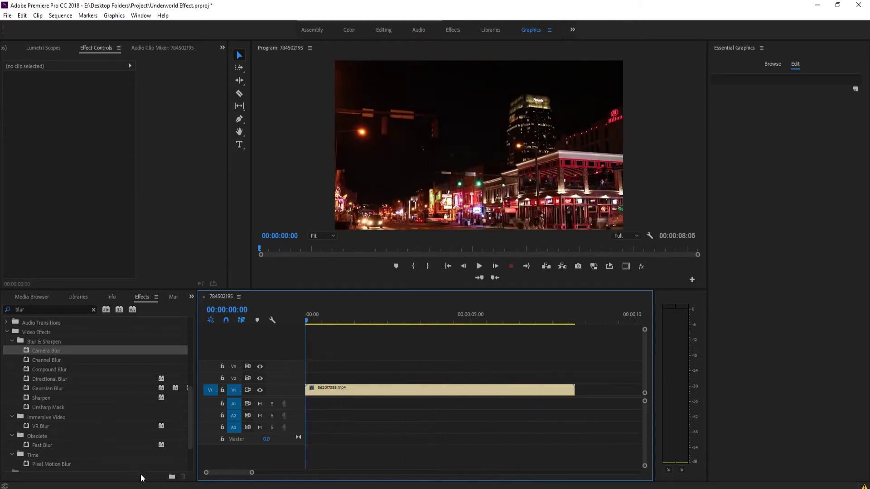
Create a new 1920×1080 adjustment layer and place it on V2 above the footage
click(31, 297)
click(19, 297)
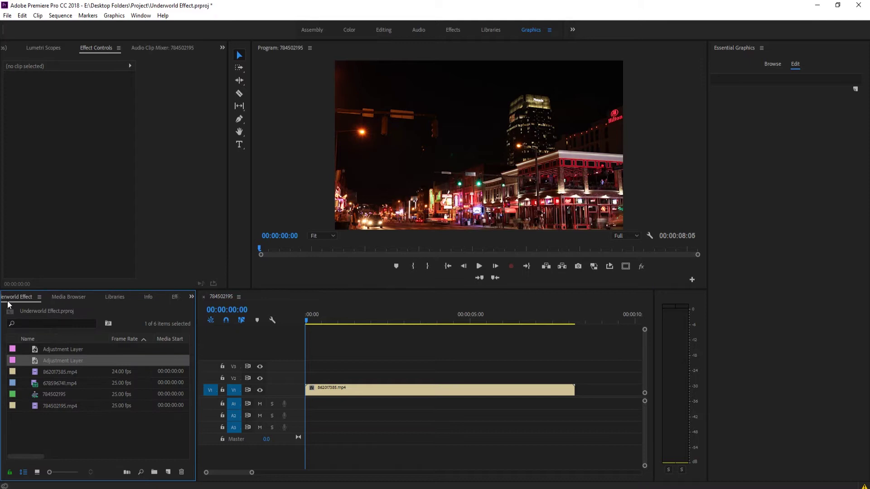
click(167, 472)
click(181, 386)
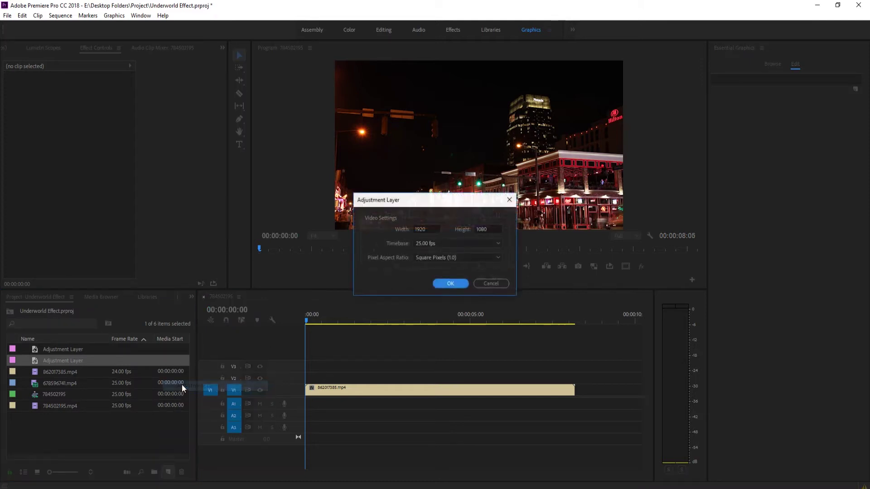
click(450, 284)
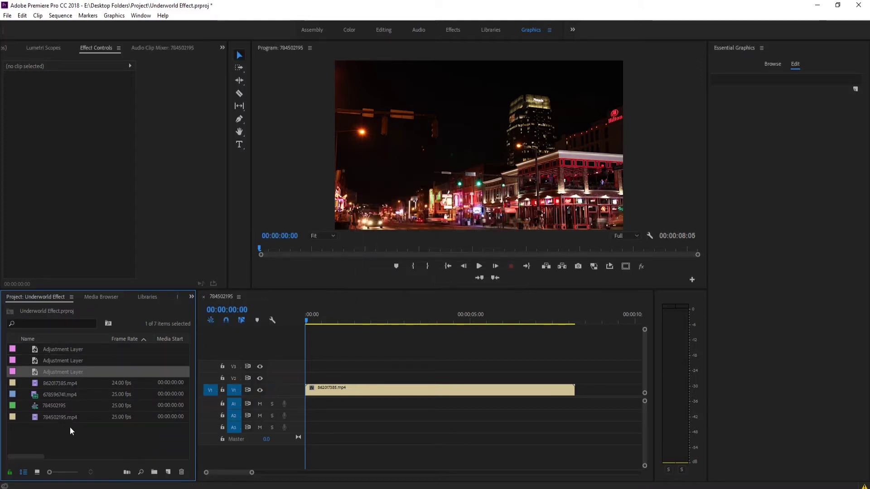
drag(57, 373, 573, 376)
click(465, 375)
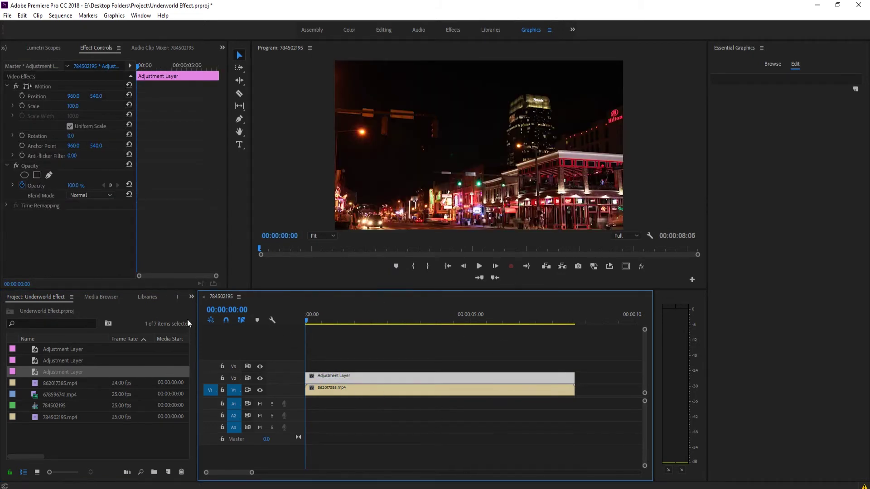
click(191, 297)
Search the effects for 'find e' and apply Find Edges to the adjustment layer
click(204, 348)
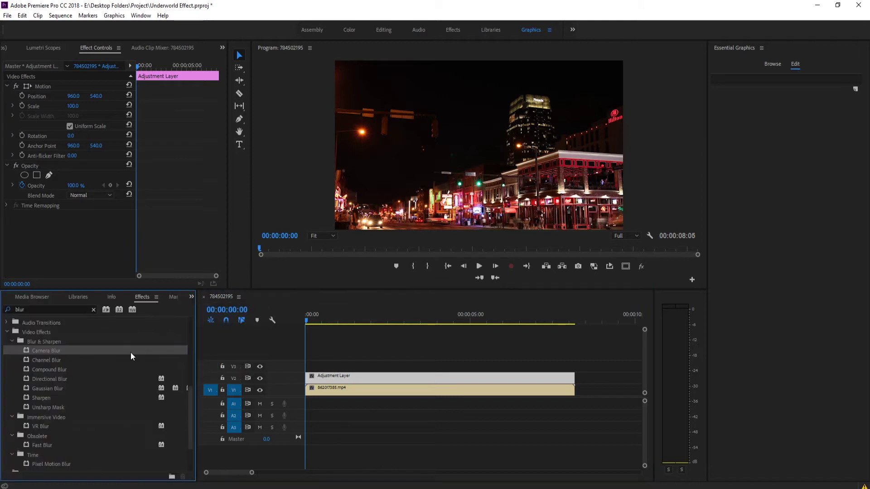
double_click(26, 306)
text(find edge)
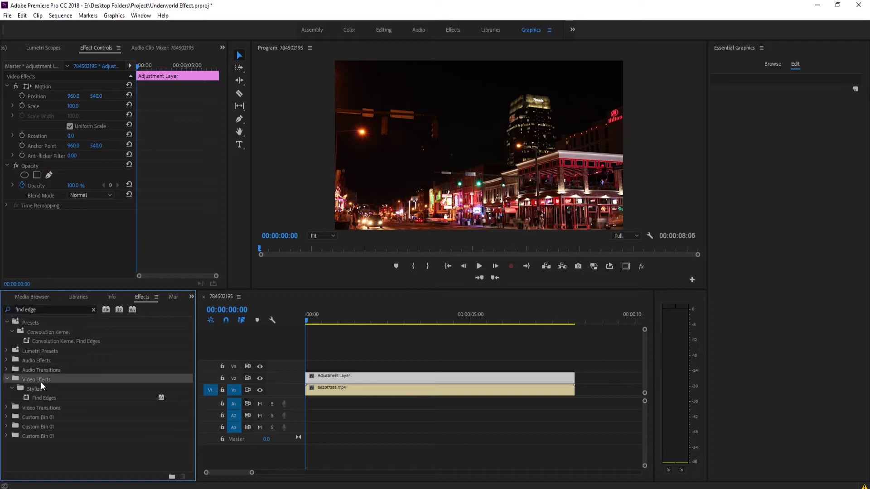
drag(31, 399, 368, 380)
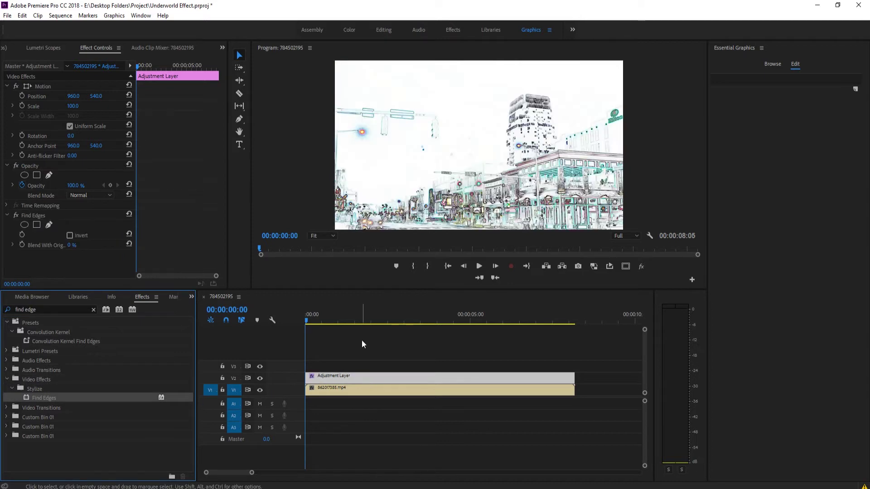
Invert Find Edges and set the adjustment layer's blend mode to Screen
click(69, 236)
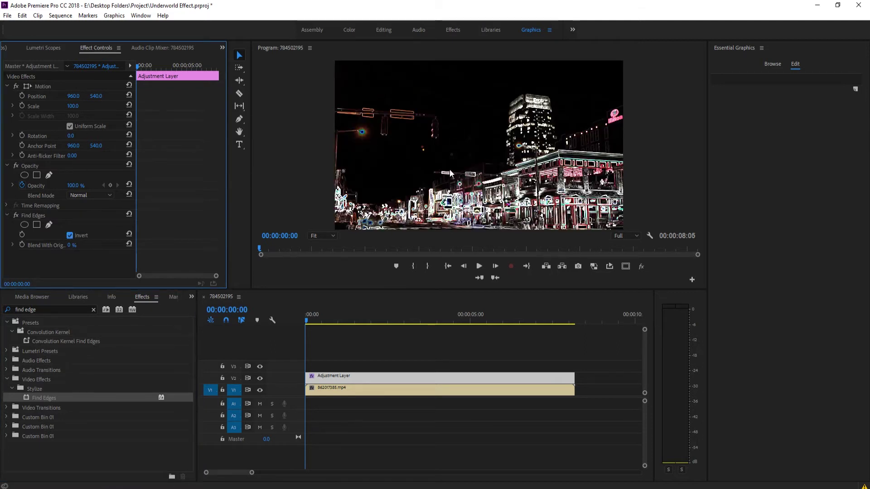
click(70, 235)
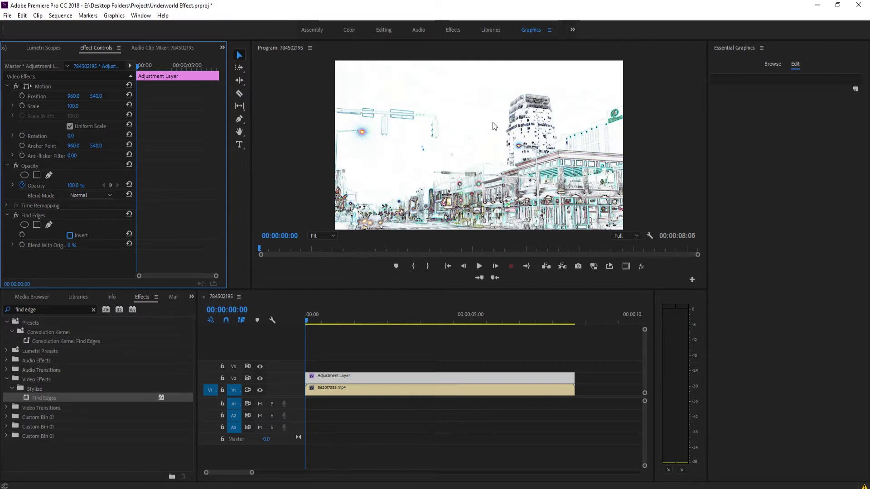
click(70, 235)
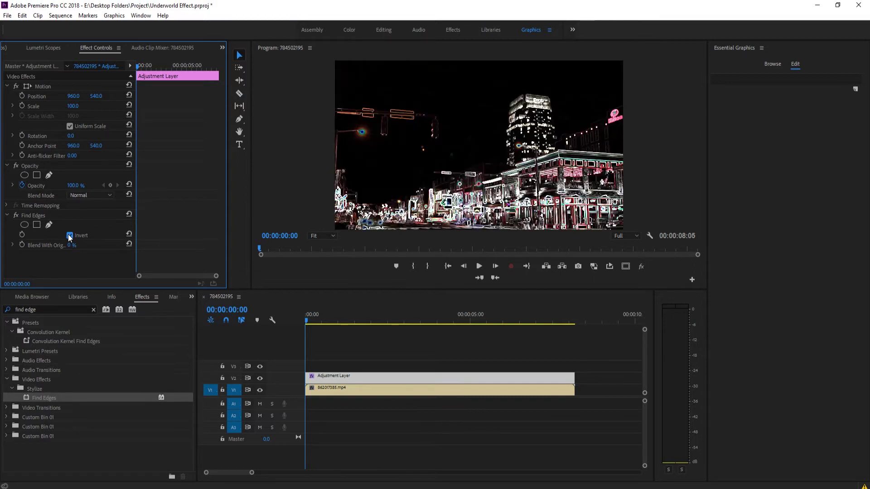
click(86, 195)
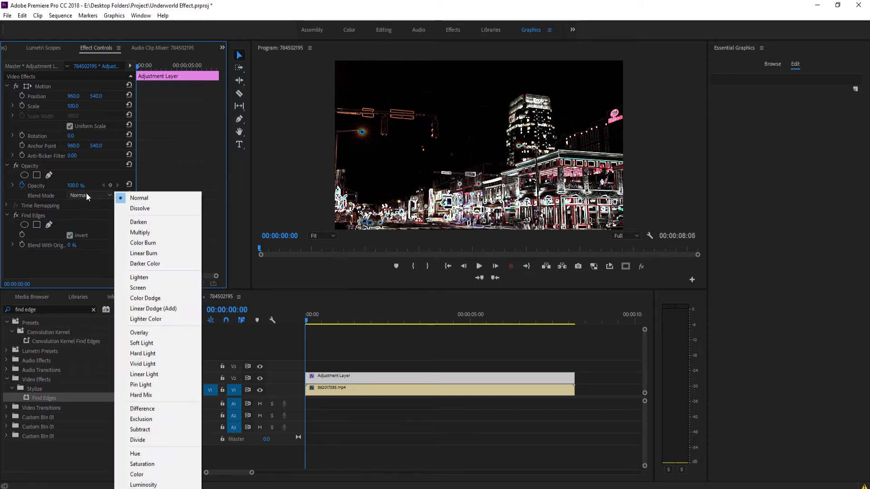
click(138, 289)
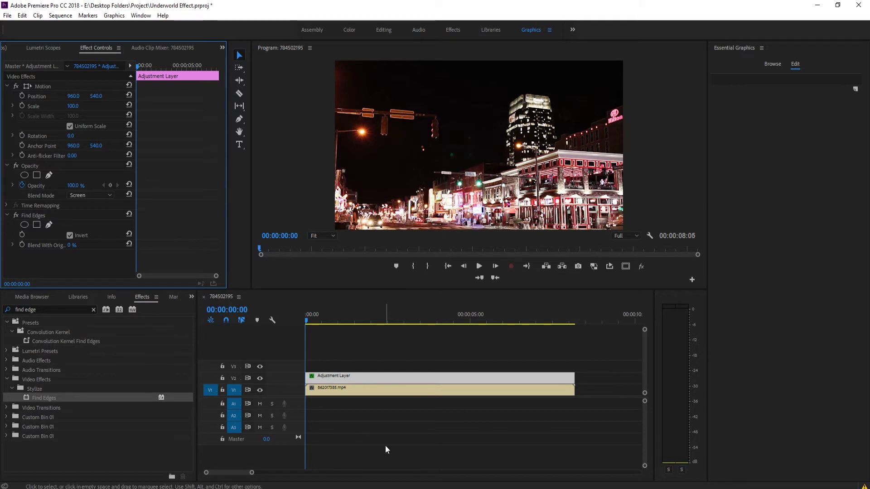
click(341, 389)
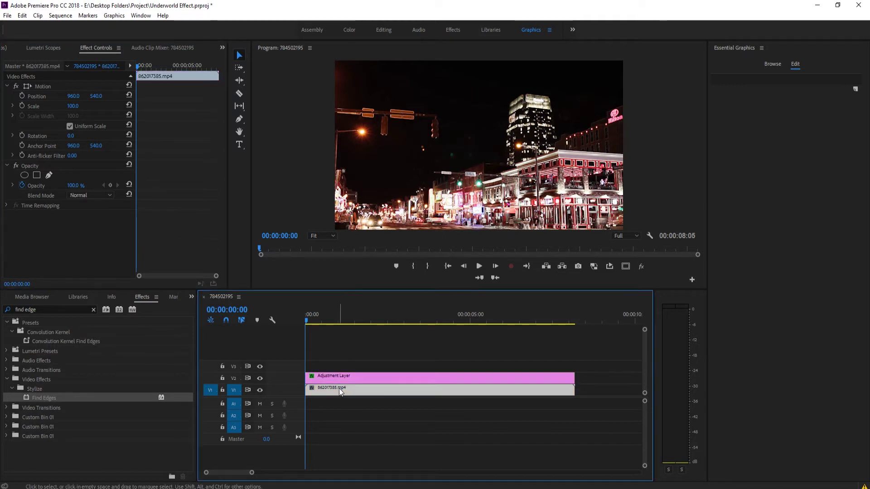
click(339, 382)
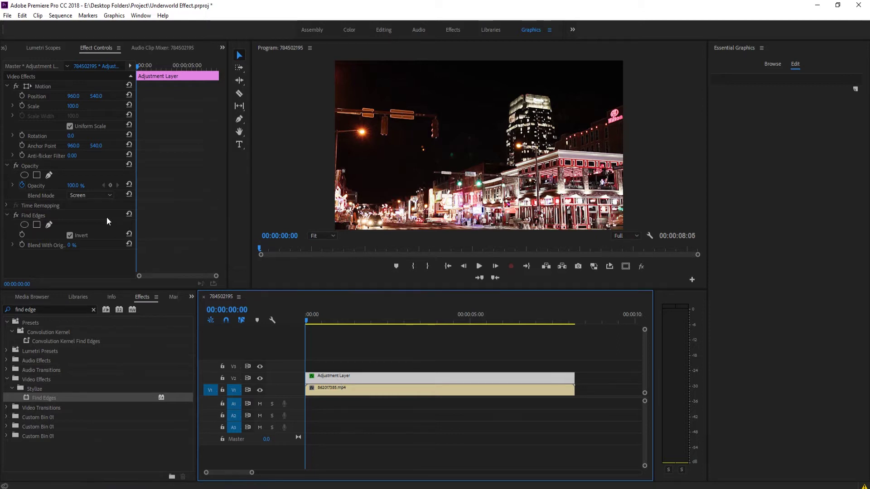
click(47, 308)
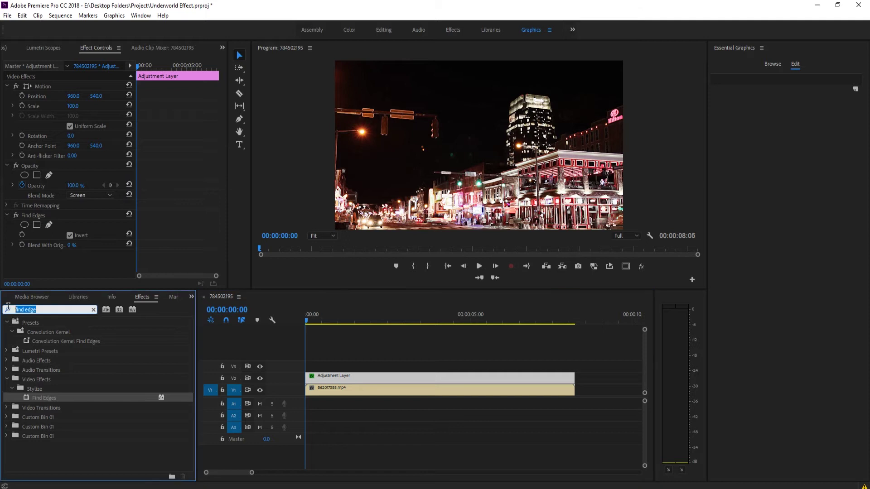
Search for 'tint' and apply the Tint effect to the adjustment layer
key(BackSpace)
text(tint)
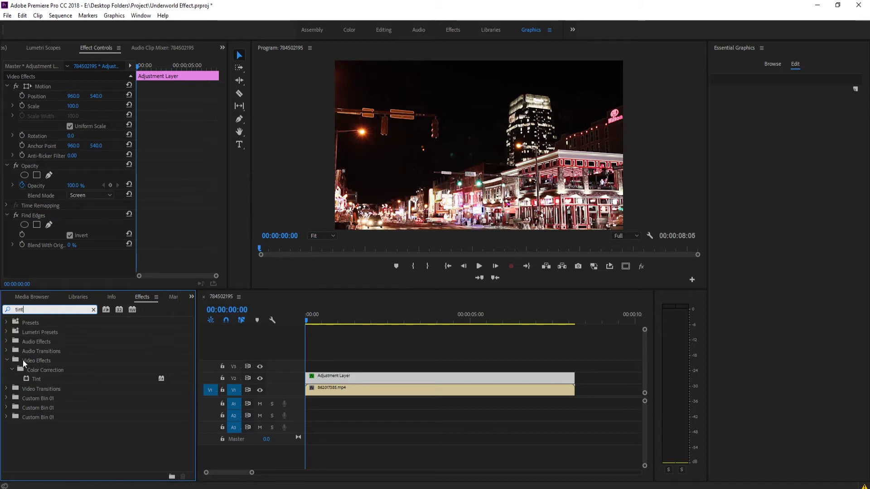
drag(32, 380, 360, 378)
scroll(135, 236, down, 2)
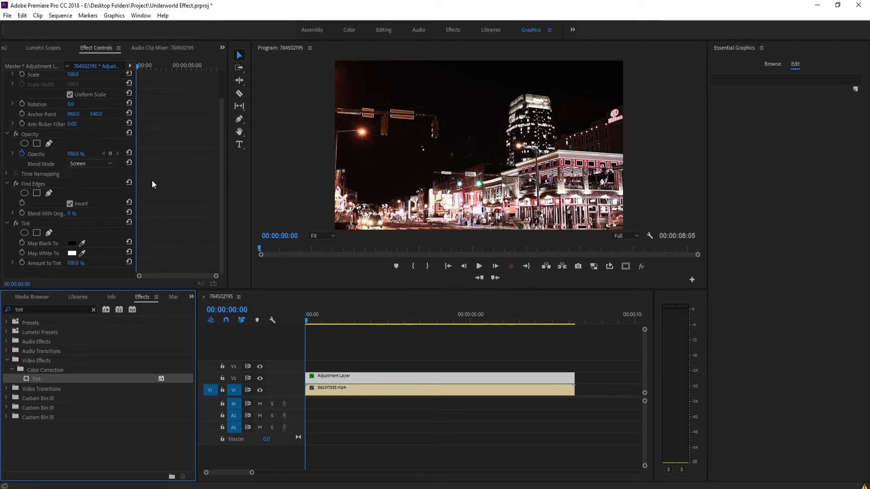
Switch blending to Normal and leave Find Edges uninverted, showing dark edges on white
click(107, 162)
click(116, 175)
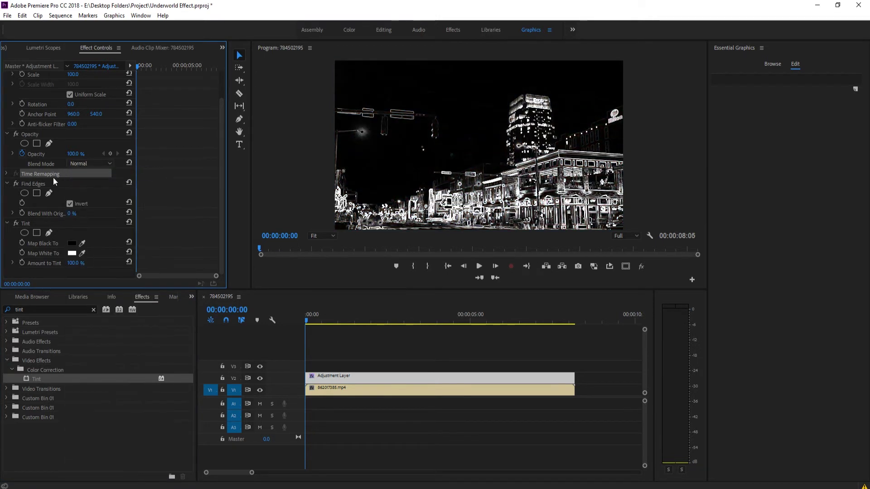
click(87, 164)
click(81, 172)
click(70, 204)
click(70, 204)
click(70, 203)
click(70, 204)
click(70, 204)
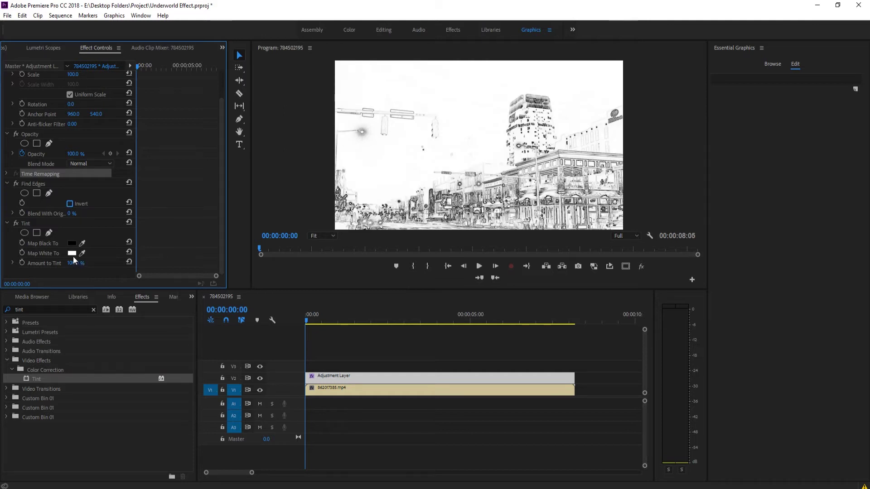
Set Tint's Map White To colour to purple (BA07ED)
click(73, 254)
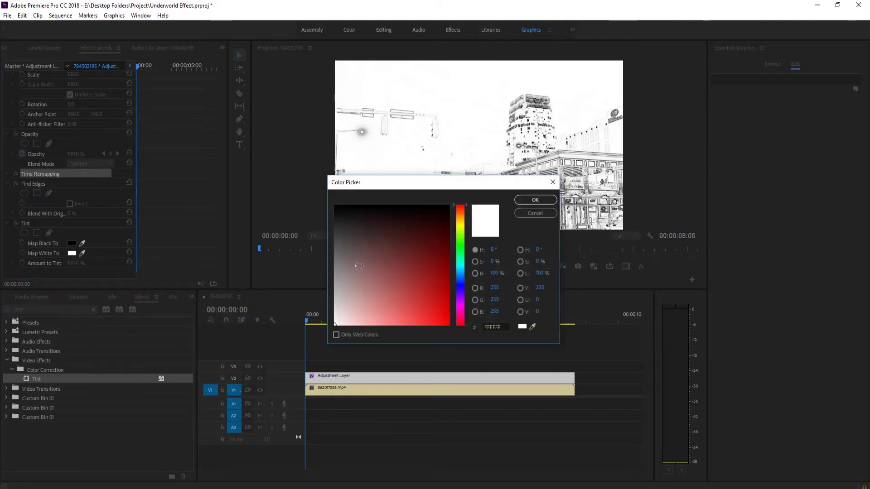
click(461, 314)
mouse_move(461, 312)
mouse_down()
mouse_move(463, 243)
mouse_move(461, 315)
mouse_move(443, 287)
mouse_move(446, 317)
mouse_up()
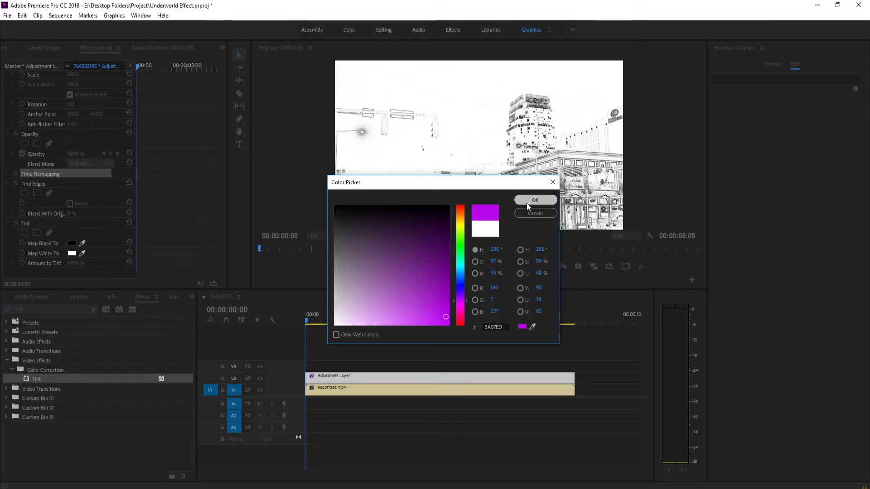
click(527, 202)
Keep Normal blending and invert Find Edges again for purple edges on black
click(96, 164)
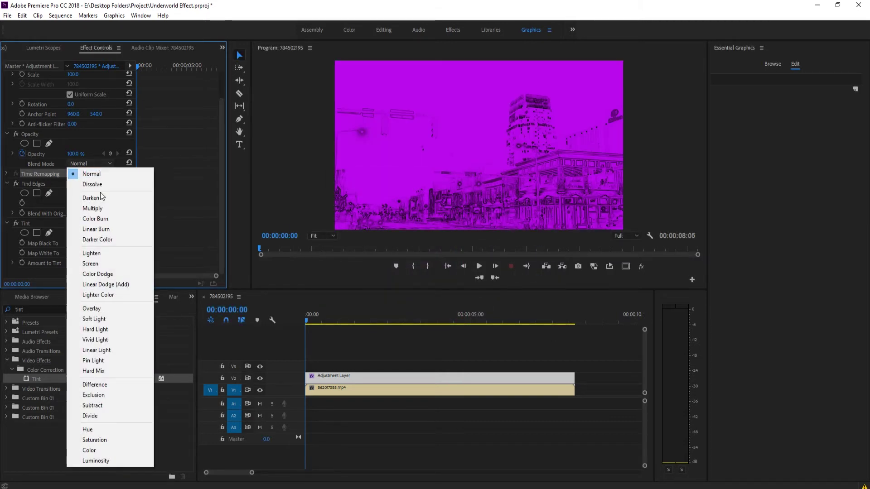
click(91, 174)
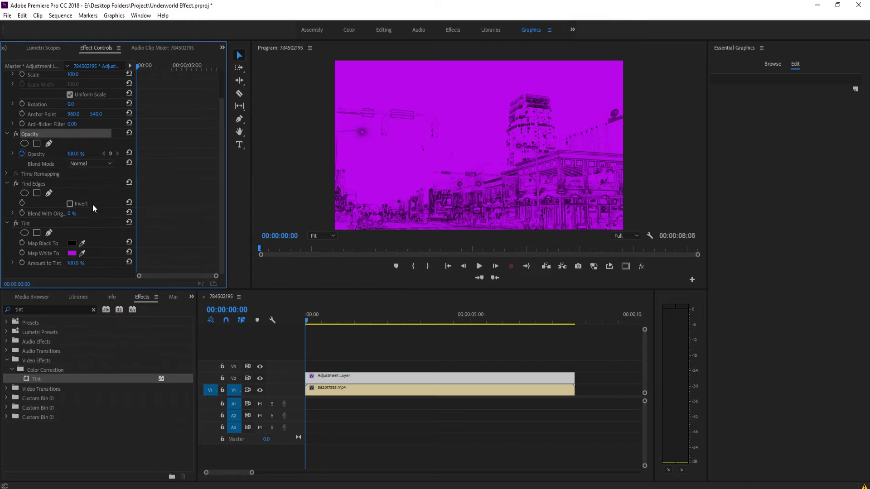
click(70, 203)
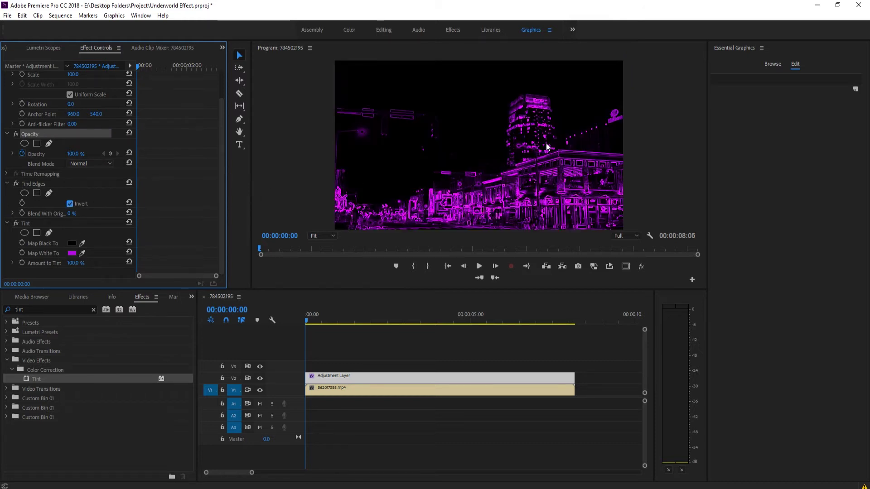
click(89, 164)
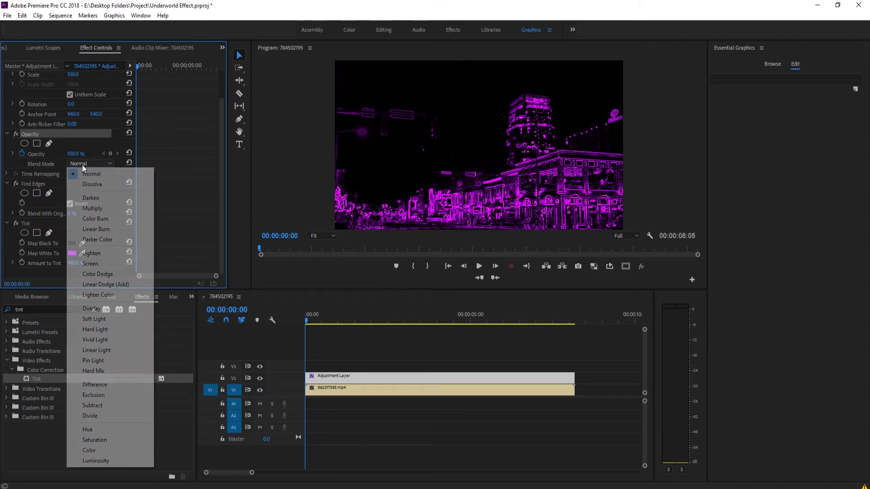
Screen the purple edges over the footage and set Blend With Original to 15%
click(86, 264)
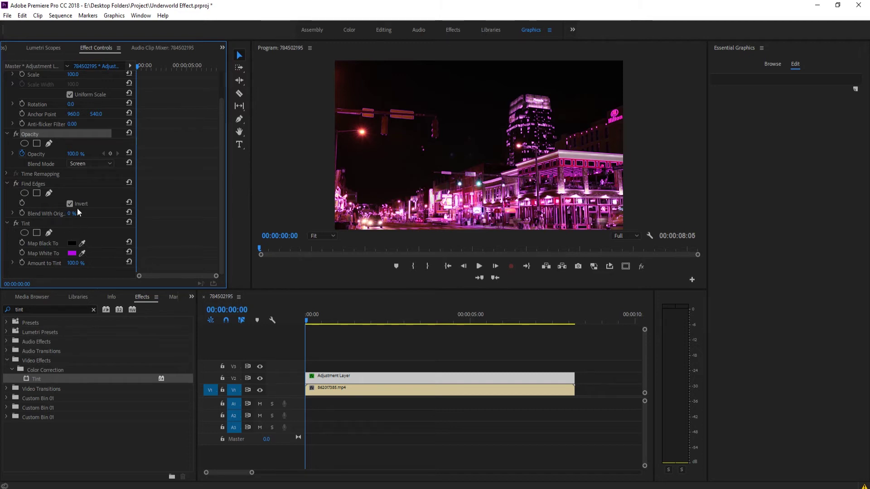
drag(73, 216, 68, 213)
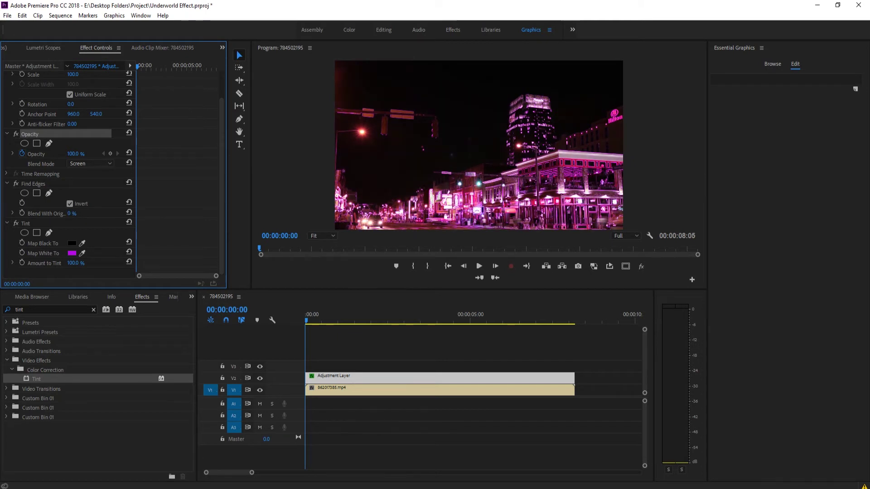
click(77, 211)
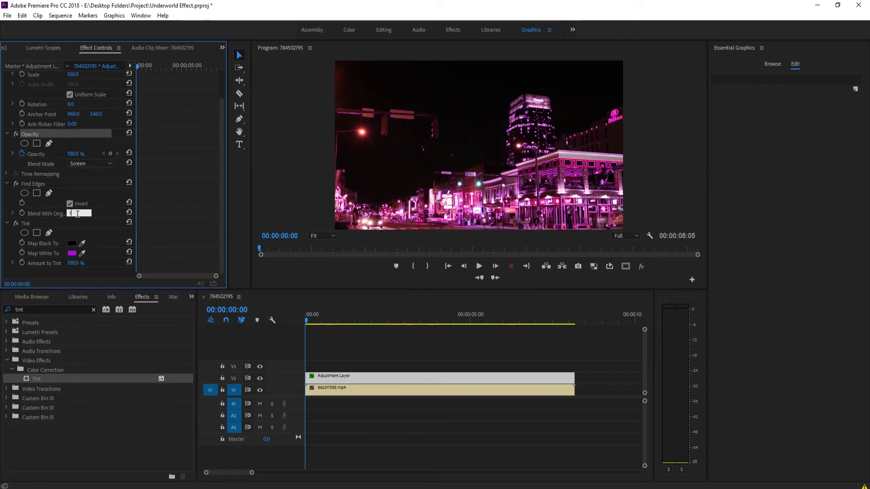
text(15)
click(81, 222)
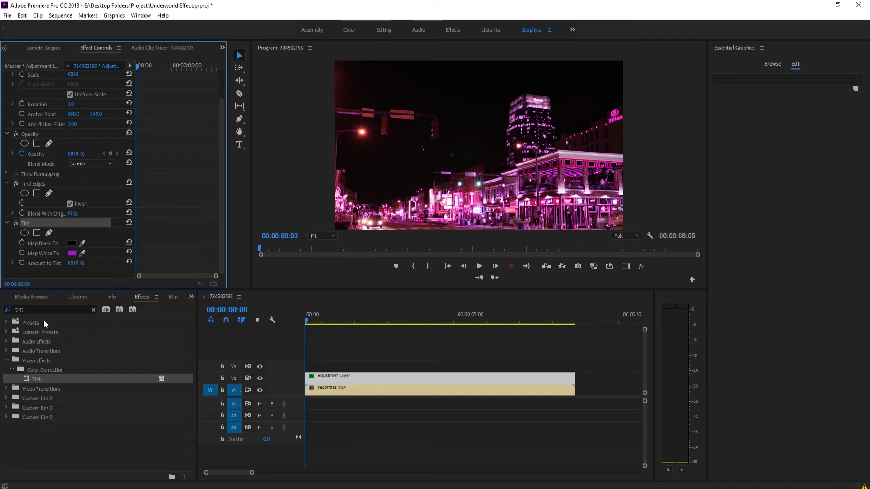
click(13, 310)
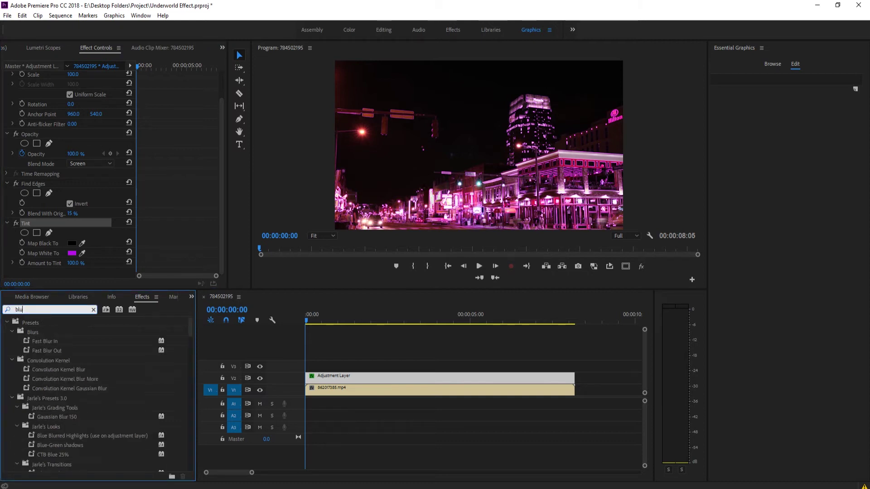
Browse the blur effects and try a lengthened Directional Blur on the adjustment layer, previewing it
text(r)
scroll(75, 382, down, 5)
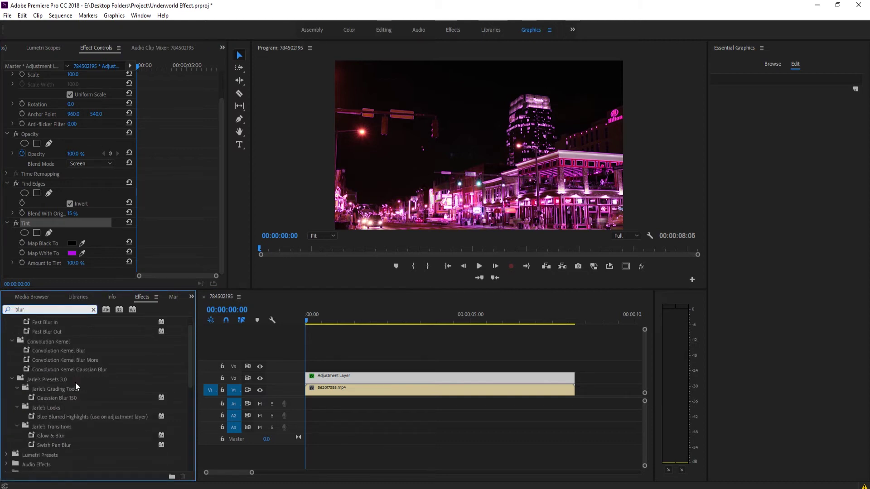
scroll(75, 385, down, 2)
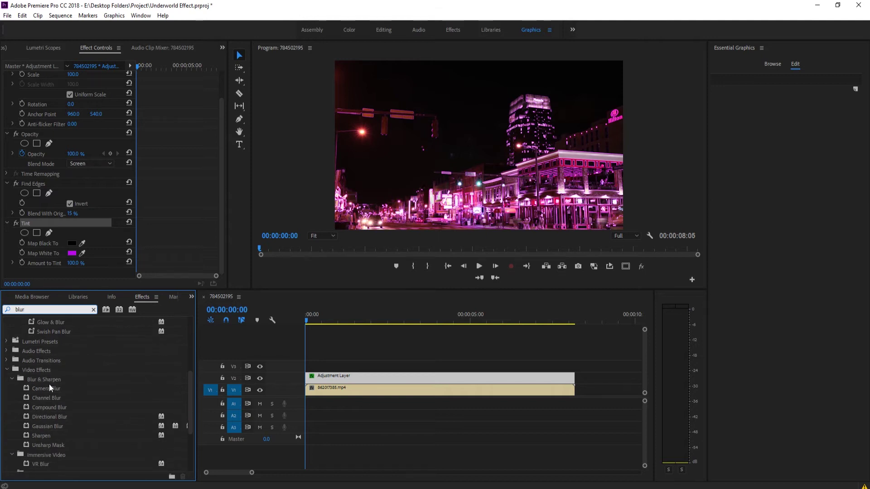
scroll(49, 384, down, 2)
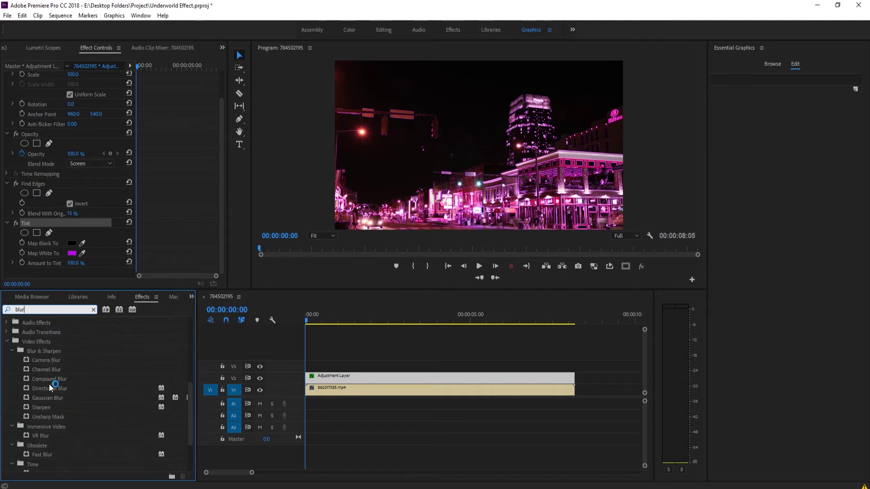
click(57, 359)
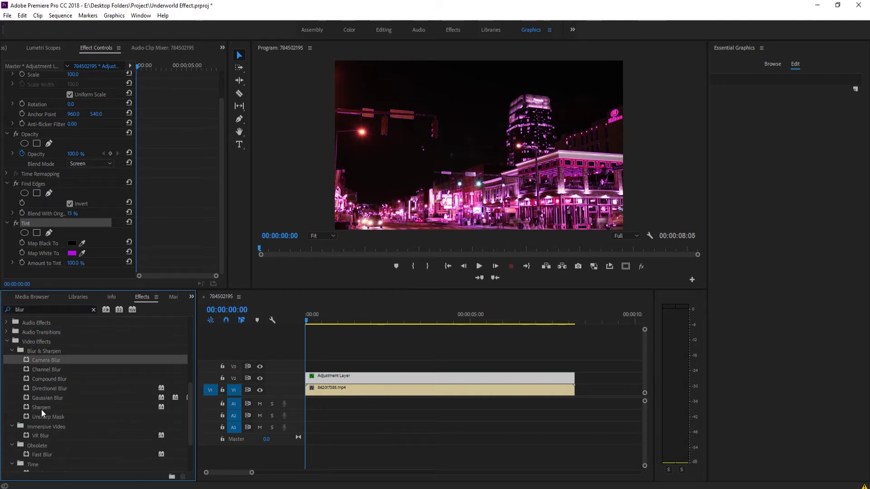
click(39, 397)
scroll(42, 425, down, 3)
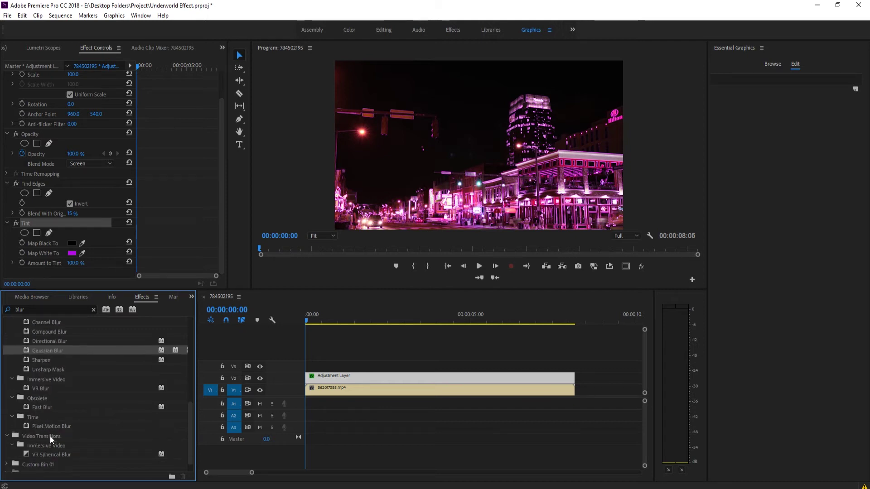
scroll(46, 421, up, 1)
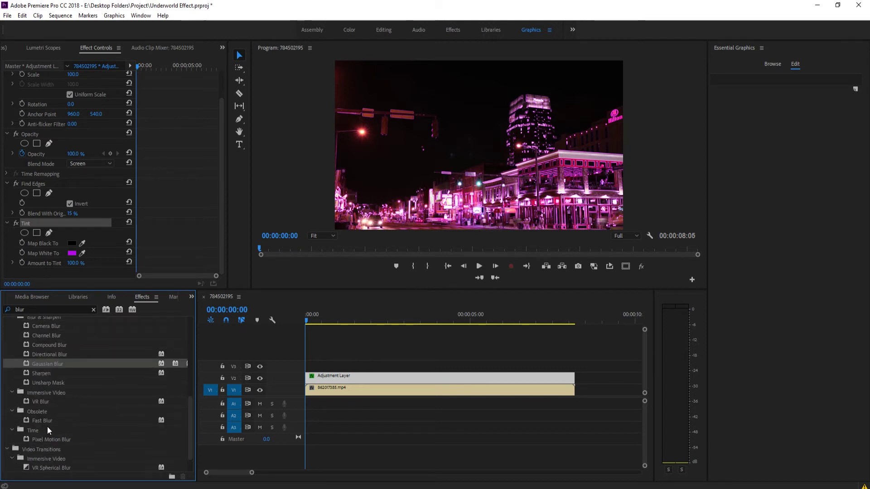
scroll(50, 426, up, 2)
drag(52, 372, 374, 376)
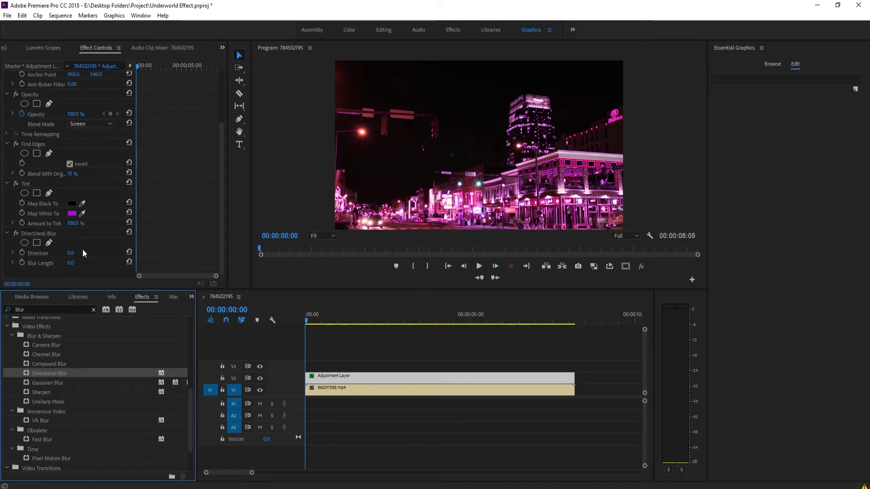
drag(70, 263, 82, 263)
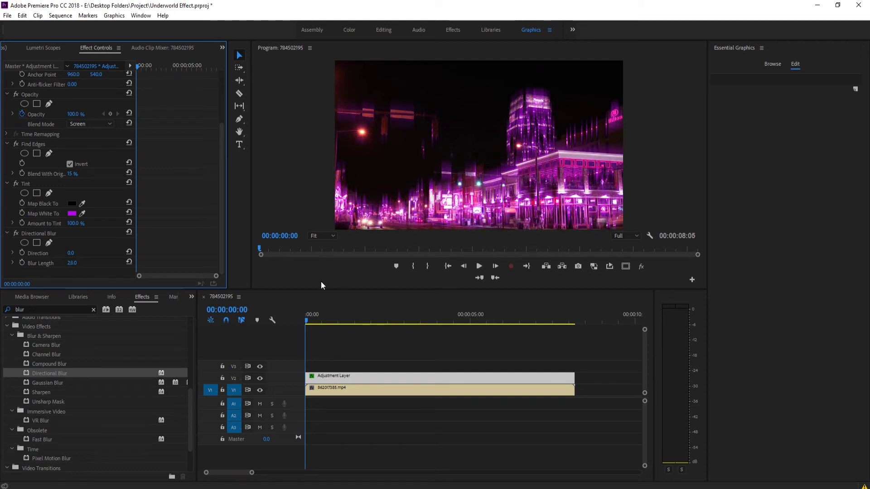
key(space)
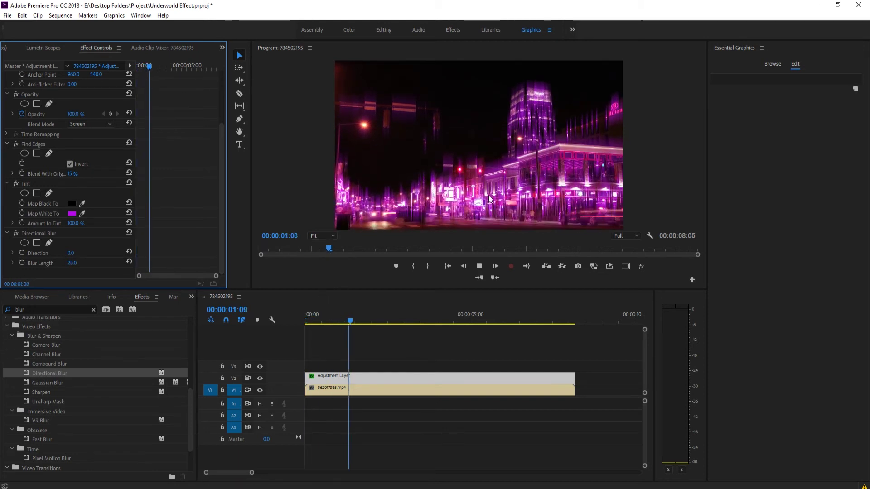
key(space)
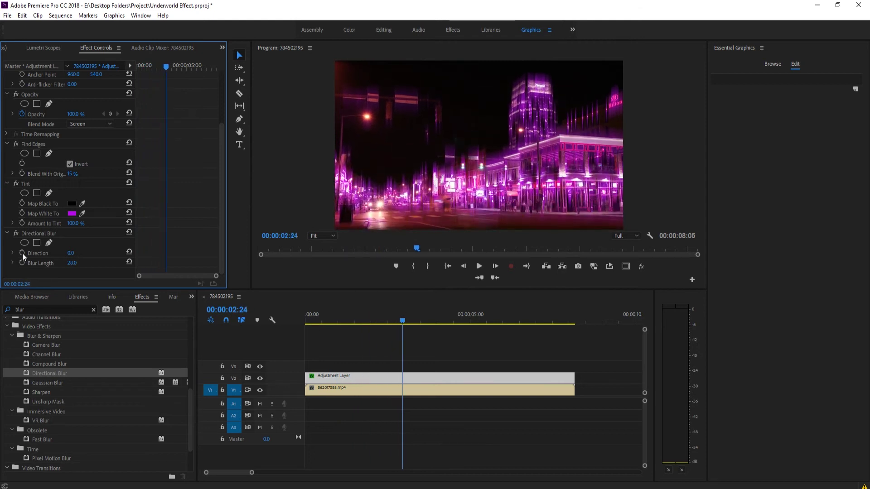
Replace the Directional Blur with Camera Blur at 25 Percent Blur
click(30, 233)
key(Delete)
drag(50, 345, 350, 379)
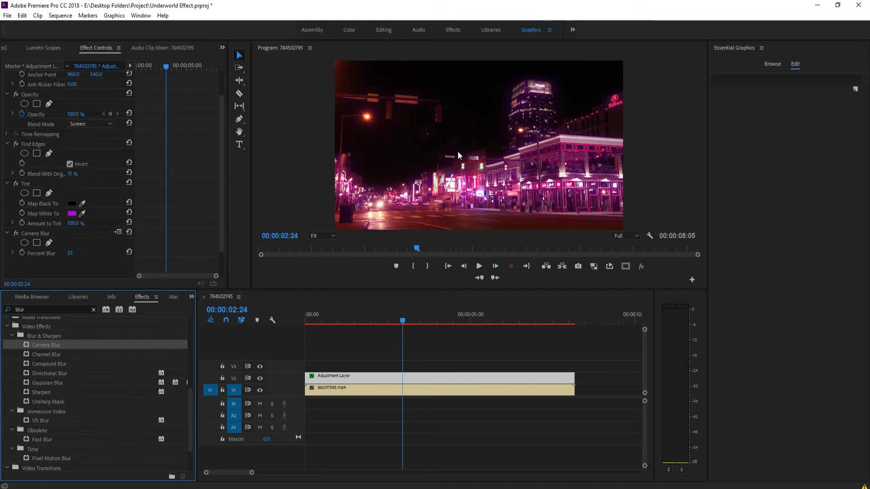
key(Left)
key(Left)
key(Left)
key(Left)
key(Left)
key(Left)
key(Left)
key(Left)
key(Left)
key(Left)
key(Left)
key(Left)
key(Left)
key(Left)
key(Left)
key(Left)
key(Left)
key(Left)
key(Left)
key(Left)
key(Left)
key(Left)
key(Left)
key(Left)
key(Left)
key(Left)
key(Left)
key(Left)
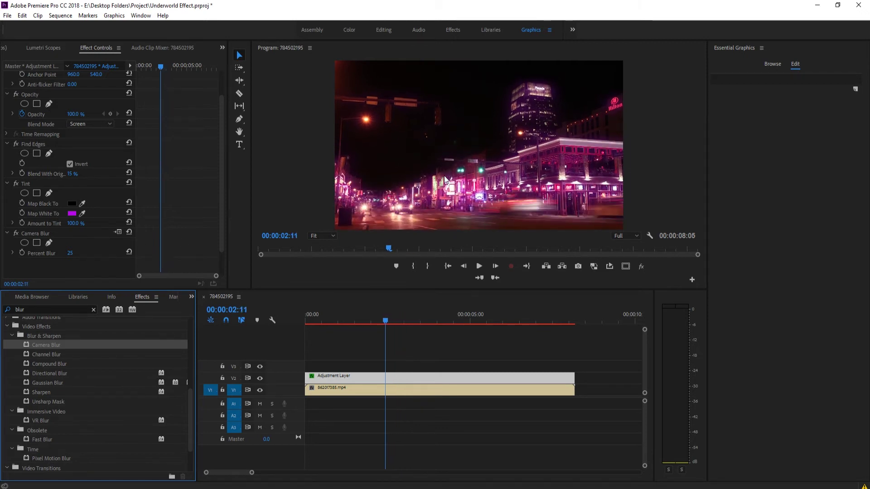
Keyframe the overlay's opacity at 83% and reduce Camera Blur to 10 Percent Blur
click(73, 114)
text(0)
key(Return)
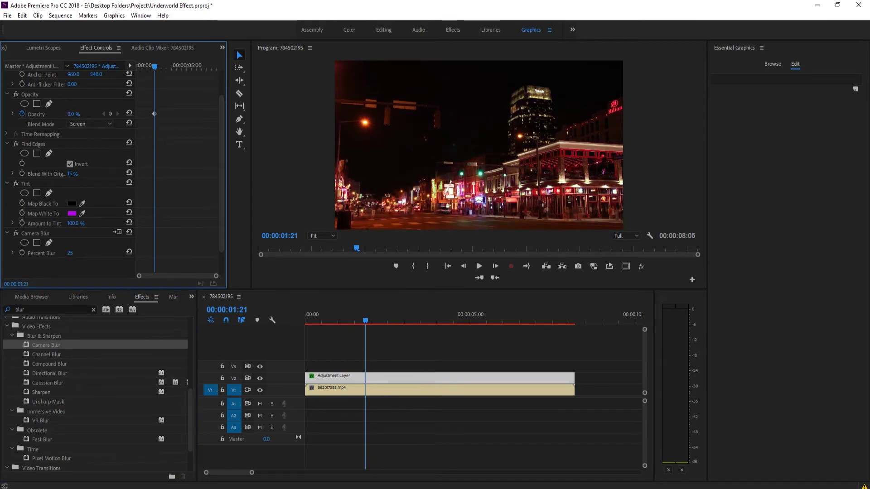
drag(72, 114, 94, 114)
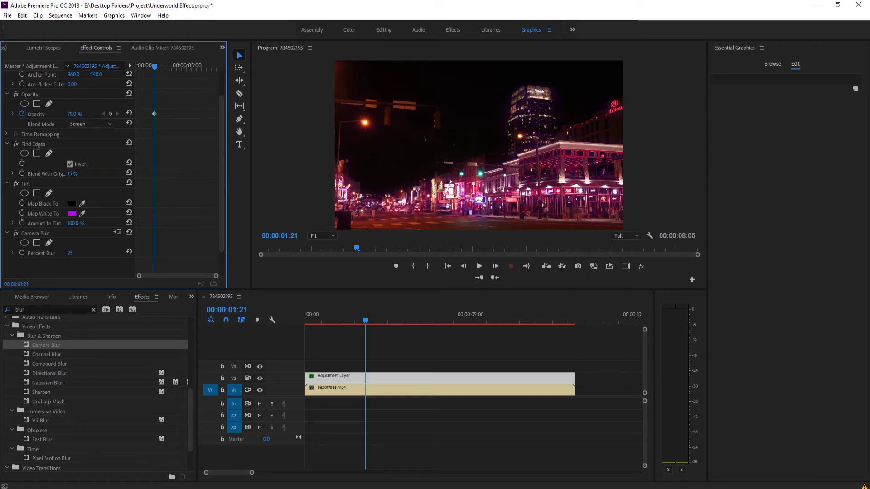
drag(75, 114, 67, 115)
drag(70, 253, 56, 252)
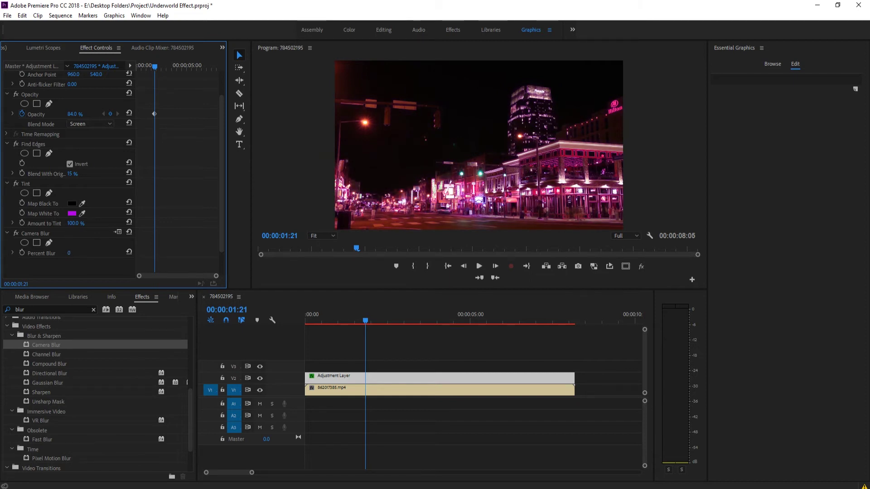
drag(68, 253, 70, 253)
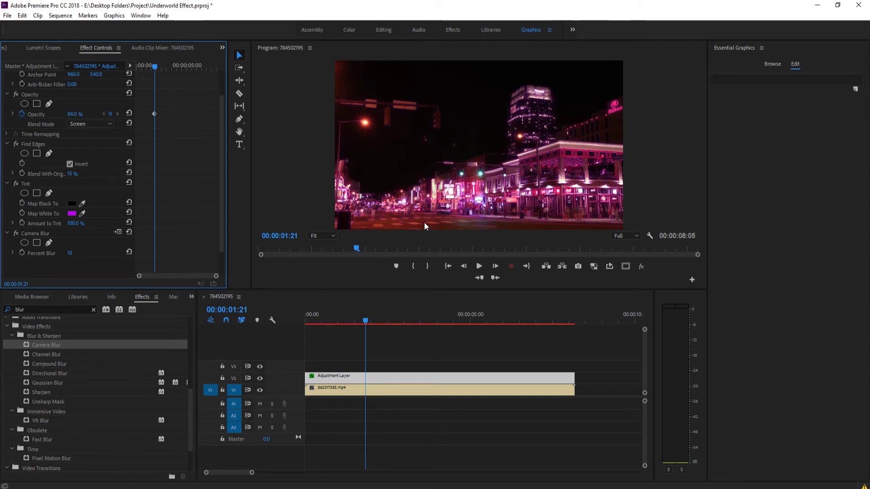
drag(72, 114, 69, 115)
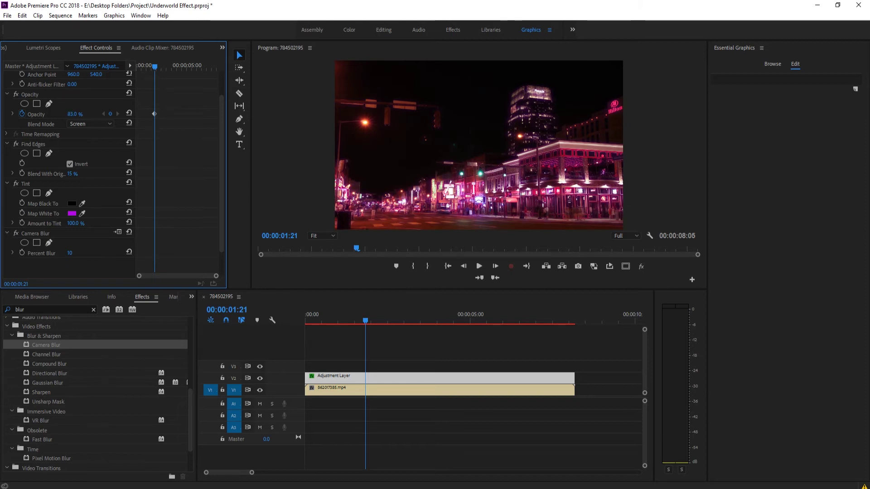
click(426, 352)
click(496, 173)
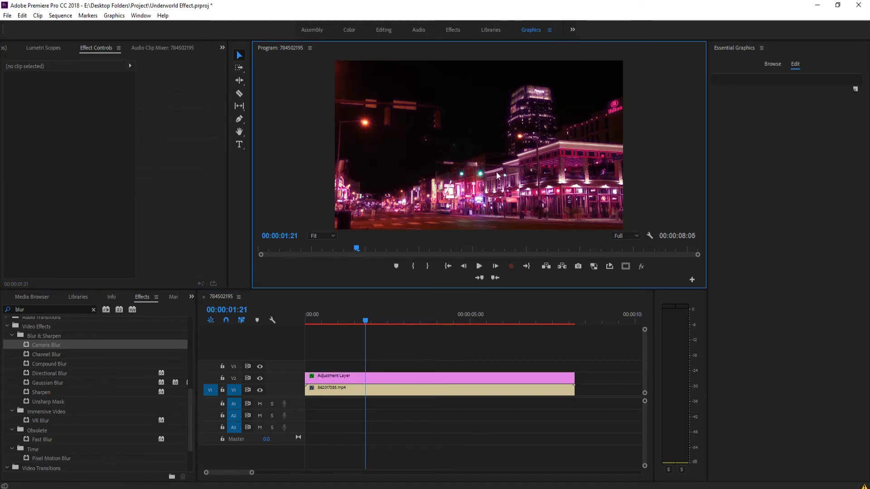
key(grave)
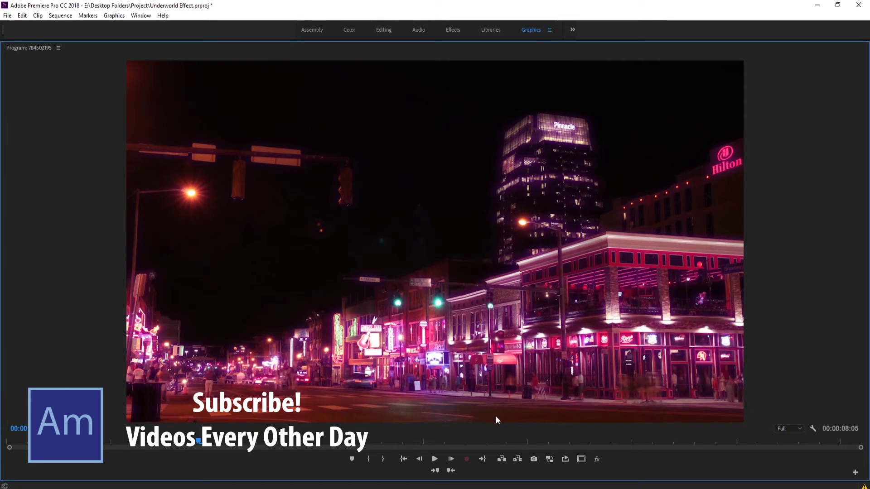
mouse_move(199, 442)
mouse_down()
mouse_move(466, 439)
mouse_move(206, 448)
mouse_up()
key(grave)
click(321, 376)
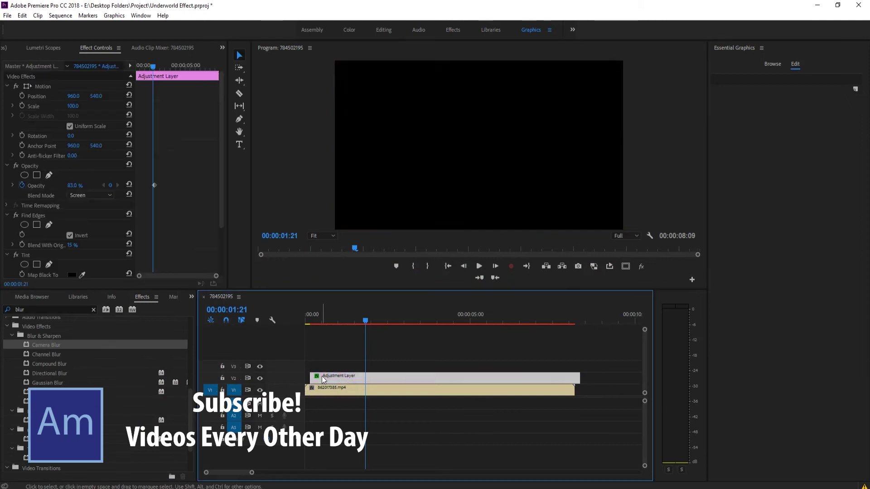
drag(290, 377, 306, 379)
click(259, 378)
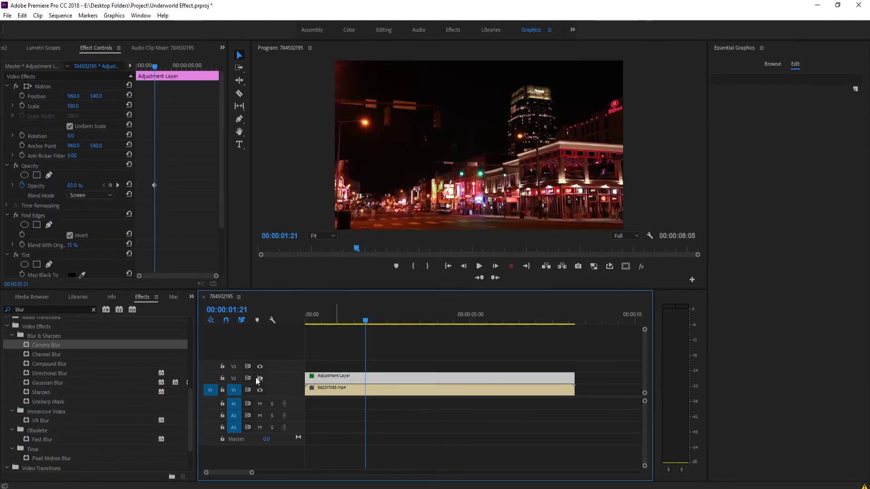
click(259, 378)
click(258, 378)
click(259, 379)
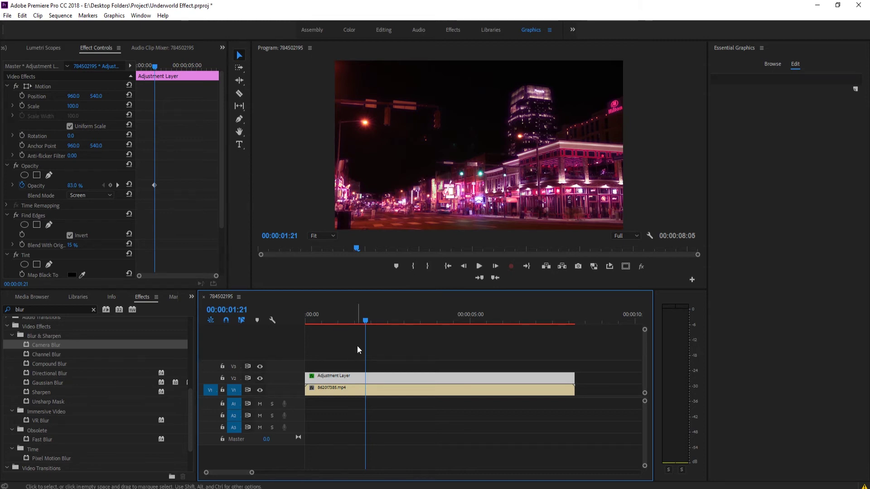
Duplicate the adjustment layer onto V3 and delete the copy's Camera Blur
drag(339, 377, 338, 368)
click(337, 371)
click(336, 379)
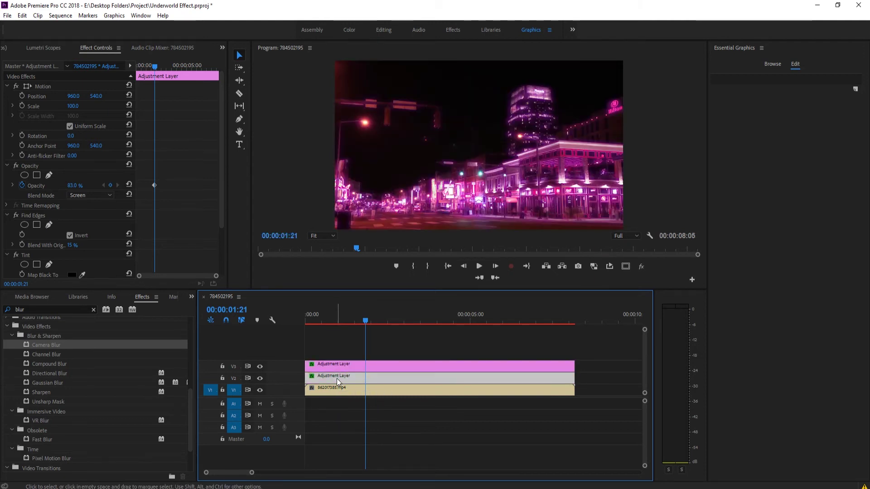
click(336, 365)
scroll(99, 229, down, 4)
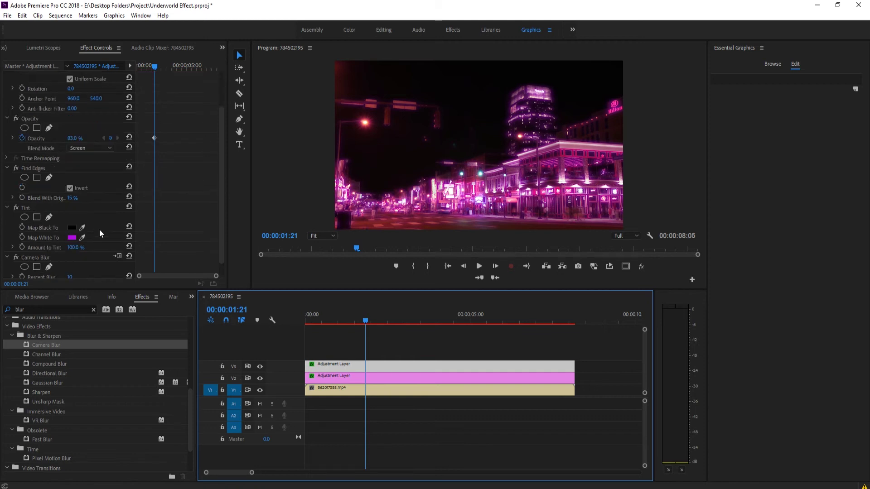
click(43, 243)
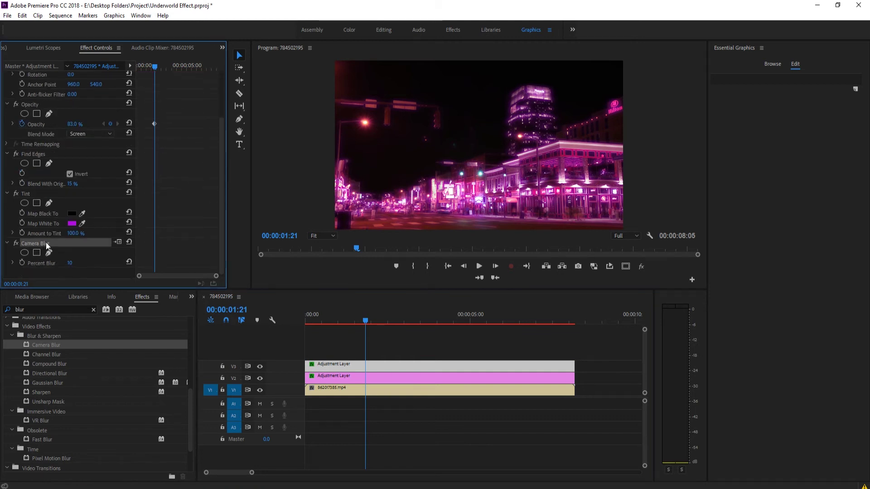
key(Delete)
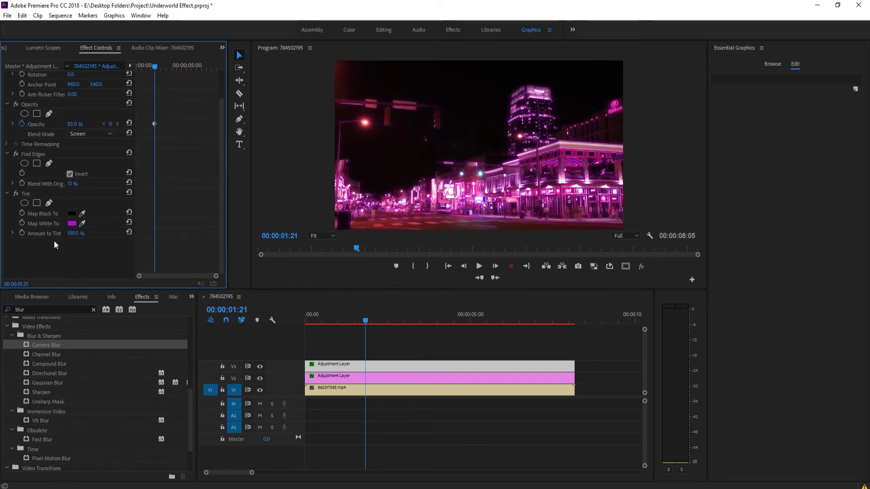
Change the copy's Tint Map White To colour to orange (ED9407)
click(71, 223)
drag(459, 274, 454, 217)
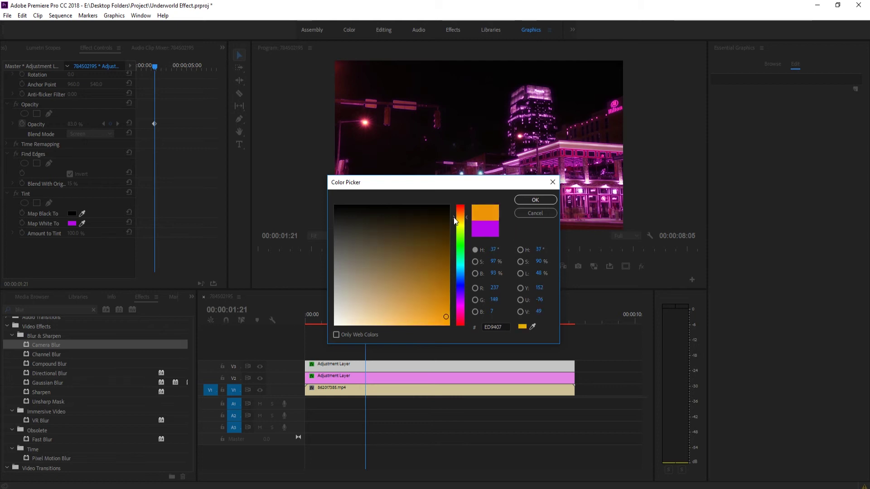
click(519, 200)
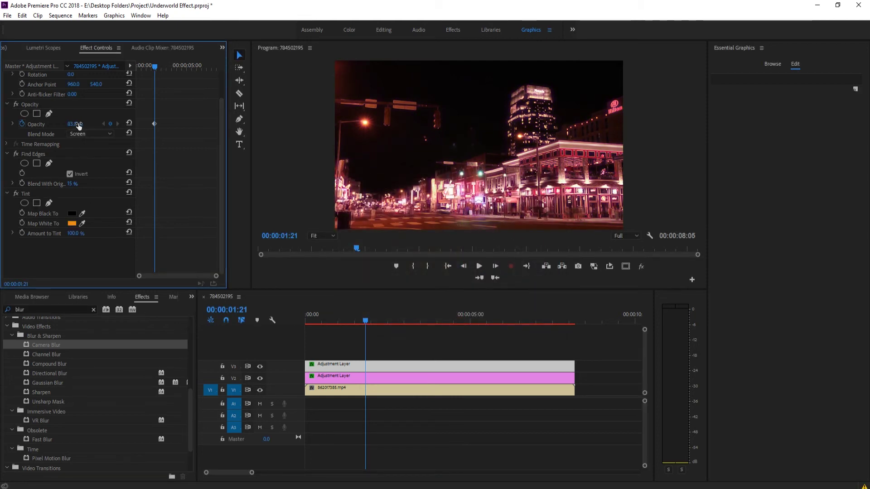
Set the orange V3 overlay's opacity to 29%
drag(78, 124, 54, 125)
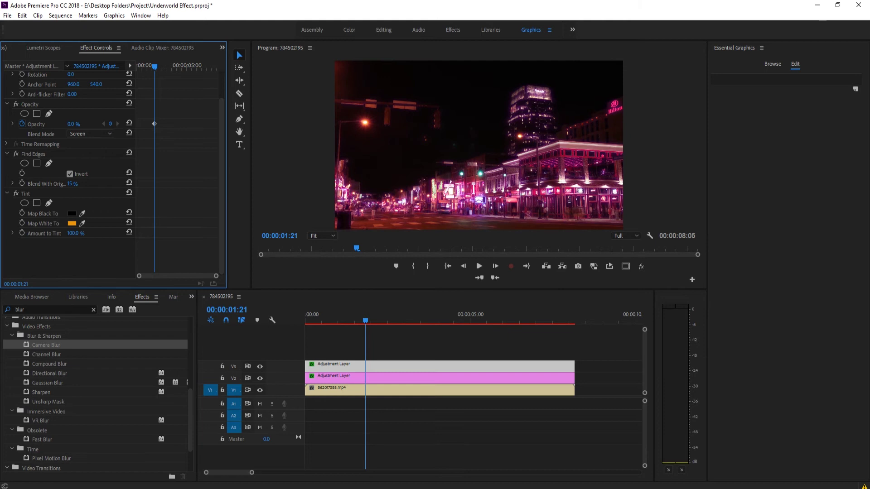
drag(73, 124, 84, 124)
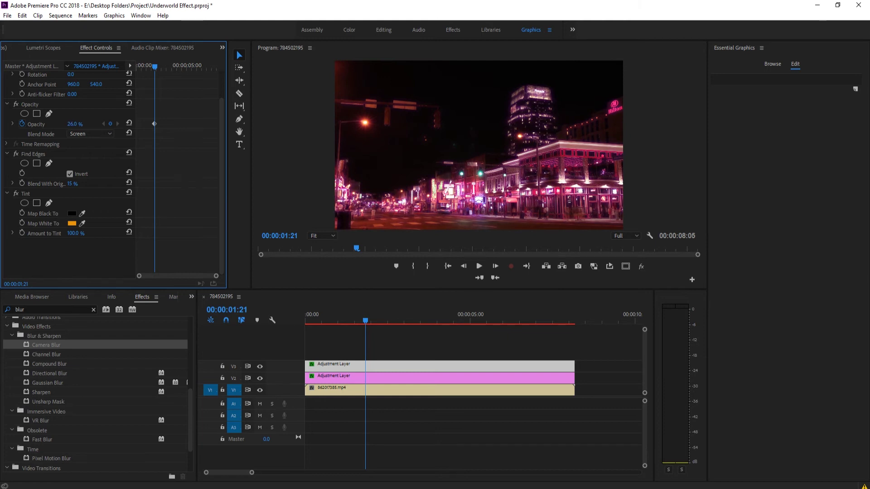
click(259, 367)
Toggle V3's track output on and off to compare with and without the orange glow
click(260, 367)
click(260, 367)
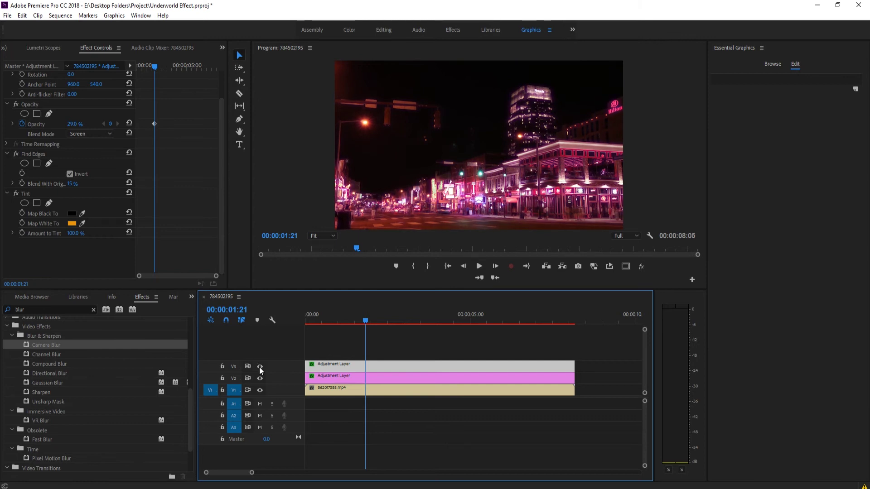
click(259, 367)
click(260, 367)
click(261, 367)
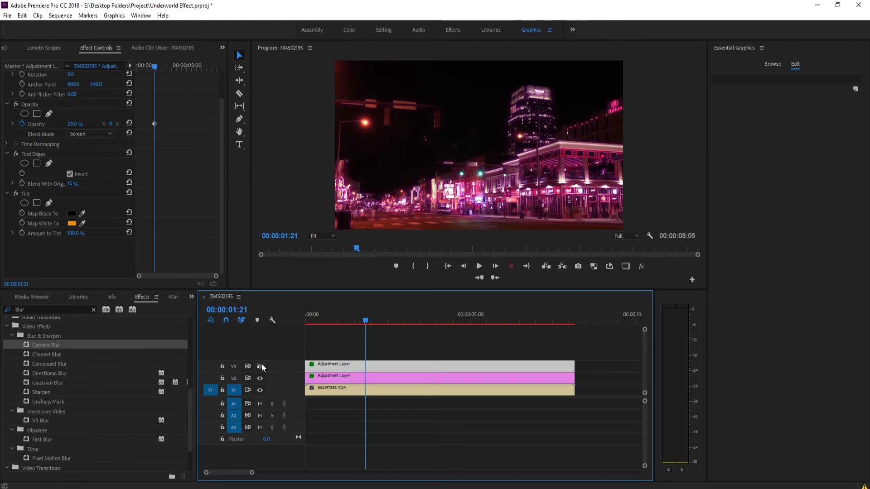
click(262, 365)
click(262, 364)
click(262, 364)
click(262, 365)
click(262, 364)
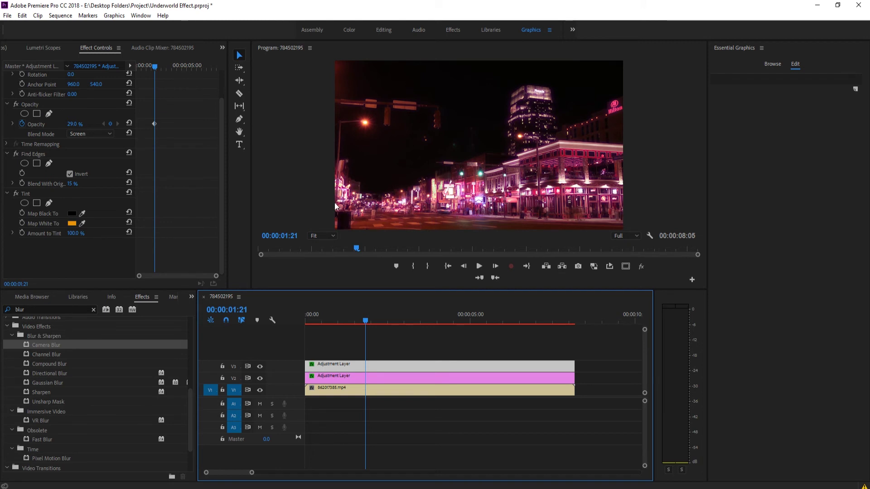
Hide both overlay tracks for a plain before view, then show the purple V2 layer again
click(259, 378)
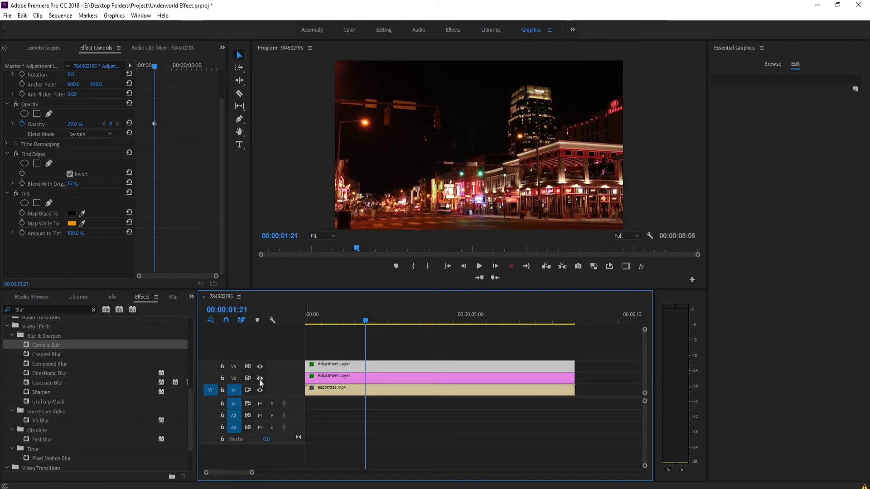
click(258, 366)
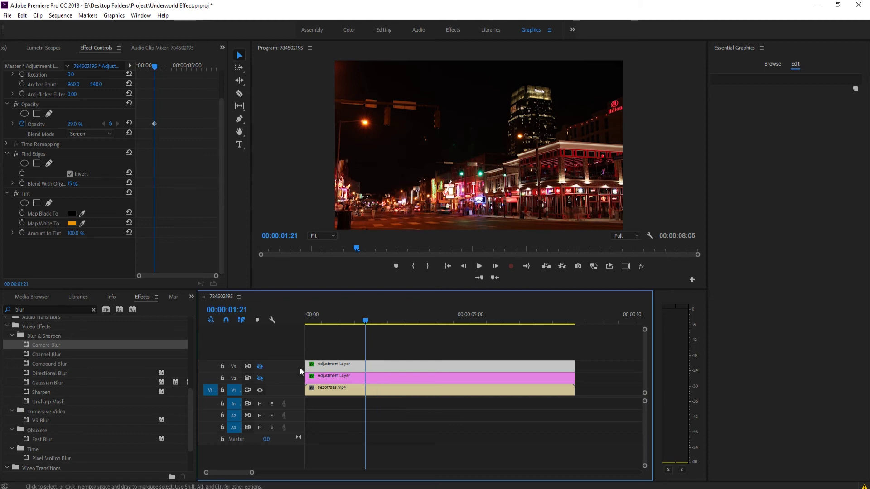
click(260, 378)
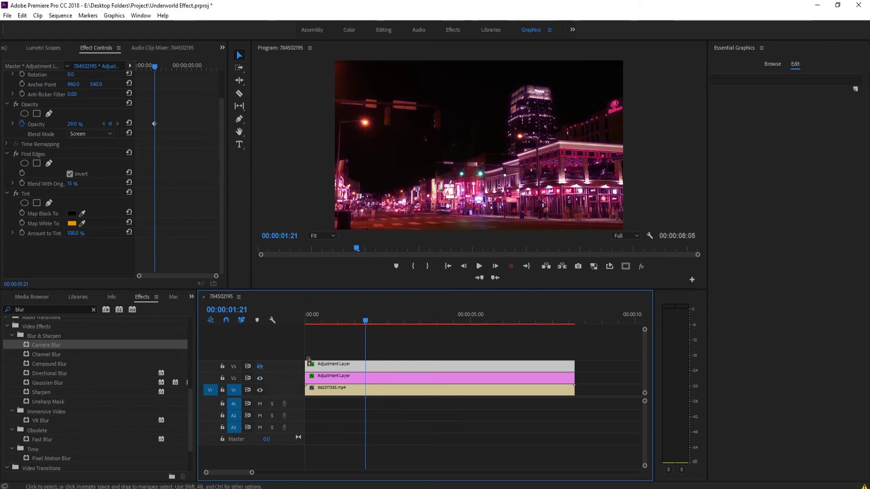
Toggle the lower adjustment layer off and on to compare, then re-enable the upper V3 track
click(260, 378)
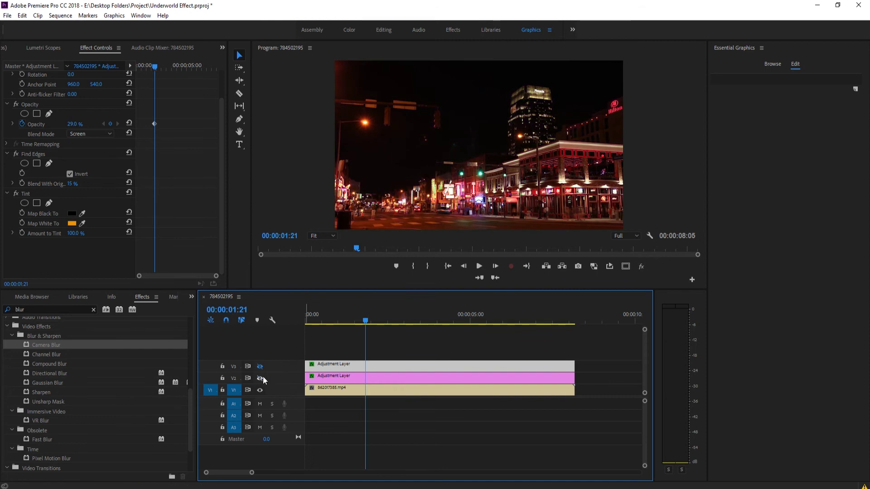
click(263, 377)
click(263, 377)
click(260, 378)
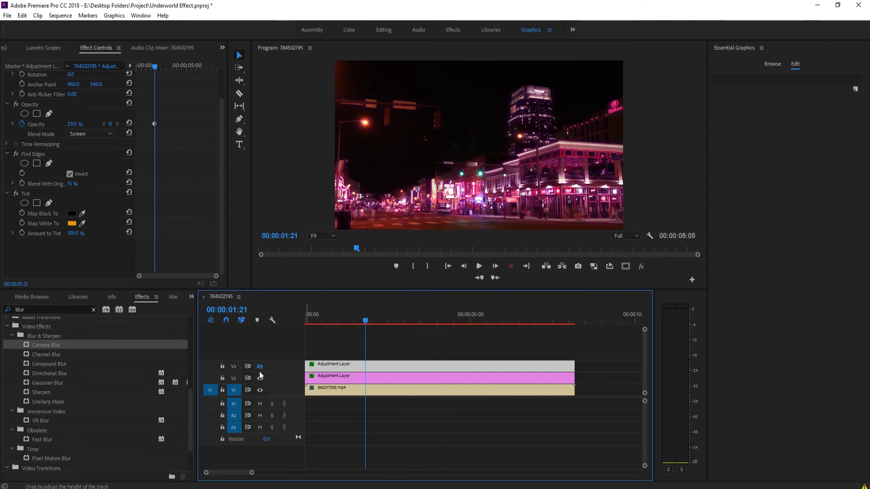
click(260, 366)
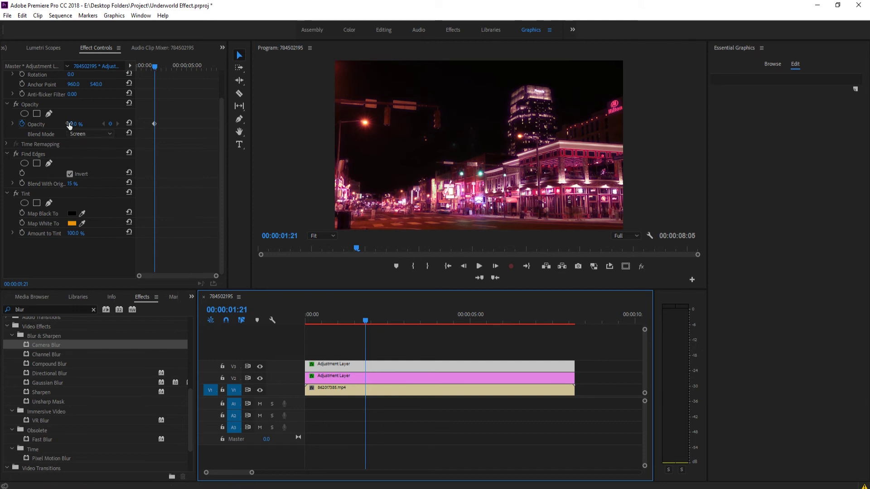
Raise V2's opacity to 42% and set V3's Find Edges Blend With Original to 30%
drag(67, 124, 70, 124)
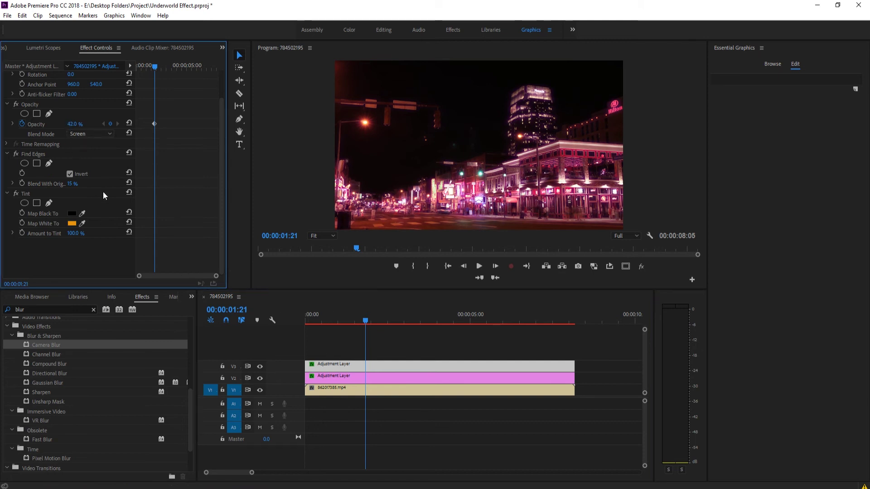
click(336, 365)
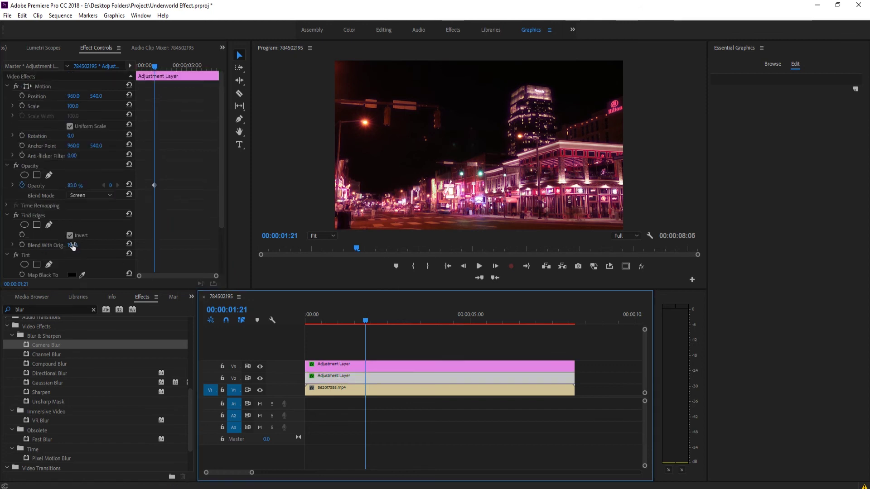
click(73, 245)
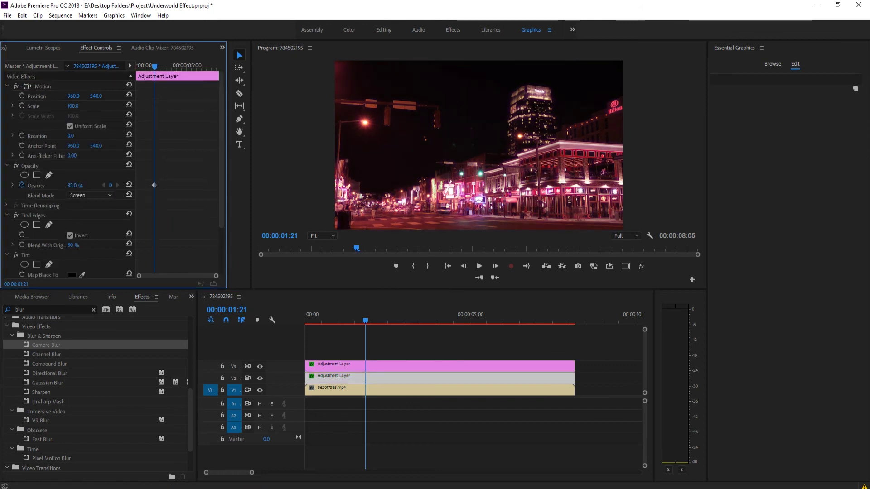
mouse_move(55, 245)
mouse_down()
mouse_move(73, 246)
mouse_move(58, 245)
mouse_up()
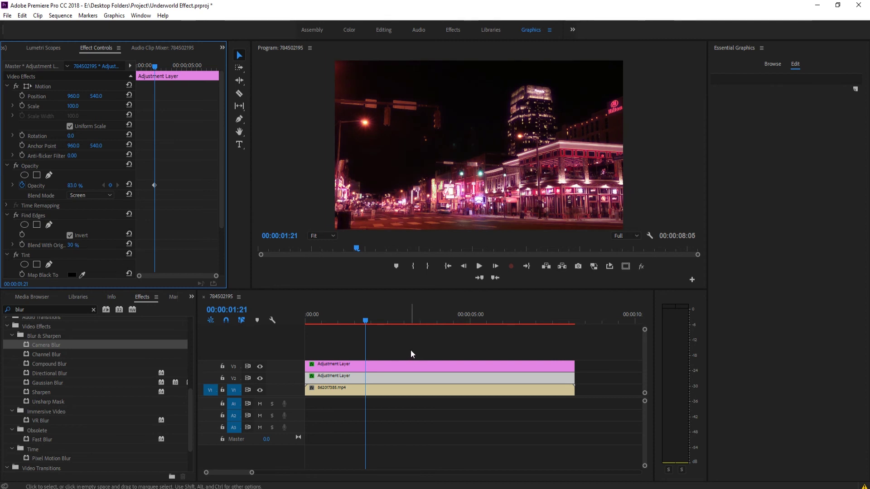
Trim both adjustment layers' in points right so they start at the playhead
key(grave)
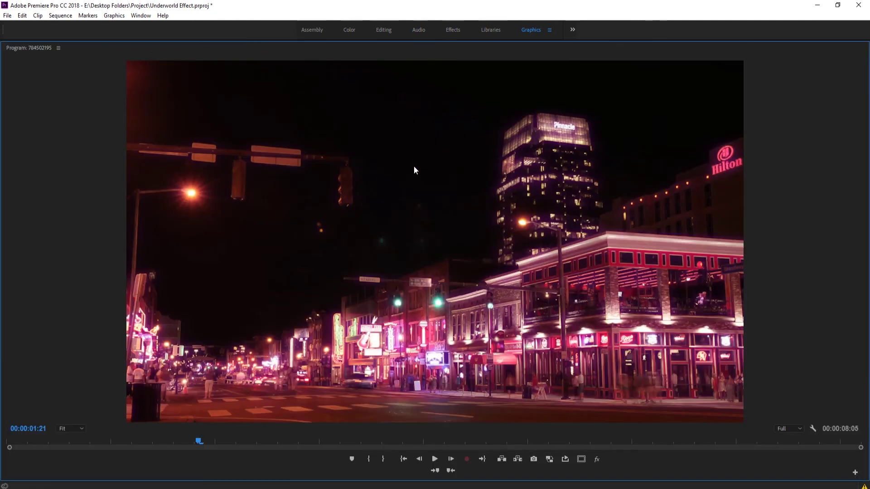
key(grave)
drag(308, 366, 365, 366)
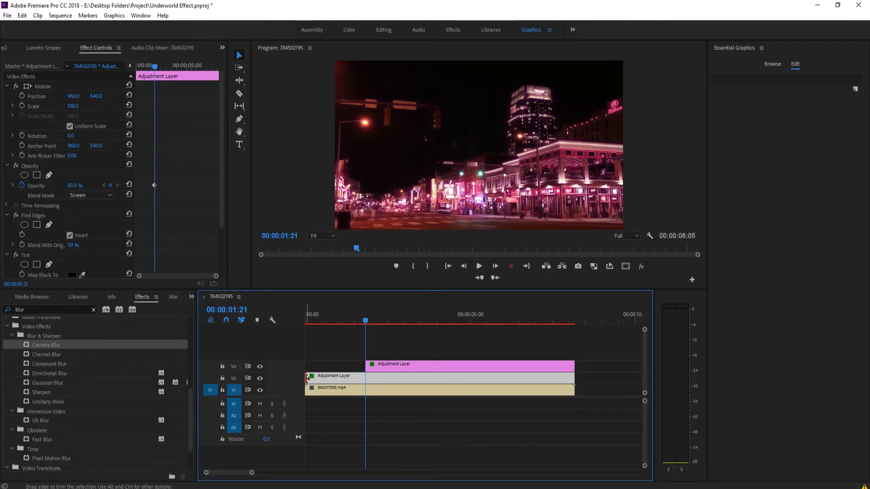
drag(307, 379, 365, 378)
Briefly maximize the panel, then step the preview back a few frames to review
key(grave)
key(grave)
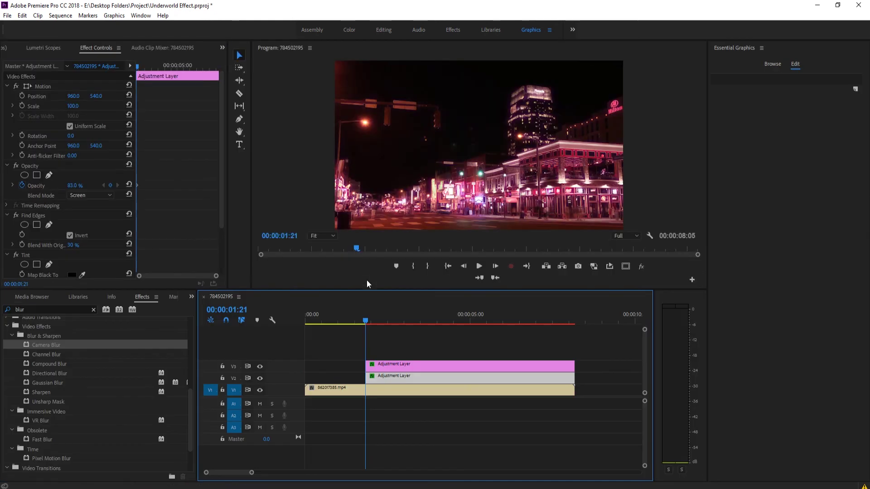
key(grave)
drag(198, 442, 224, 453)
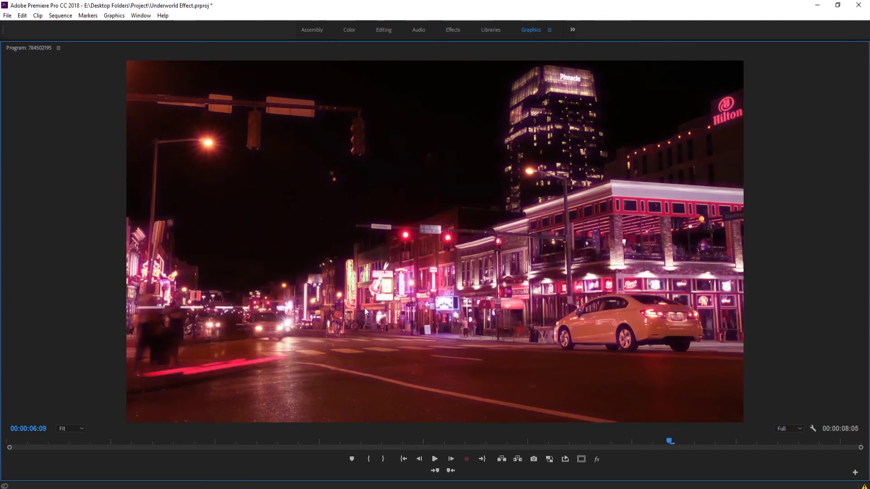
Select the upper V3 adjustment layer and hide its track output
key(grave)
click(421, 370)
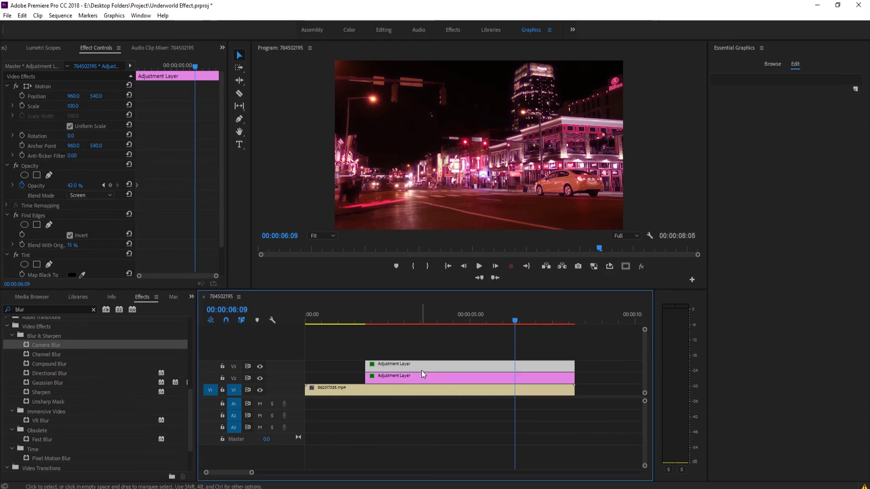
scroll(141, 232, down, 2)
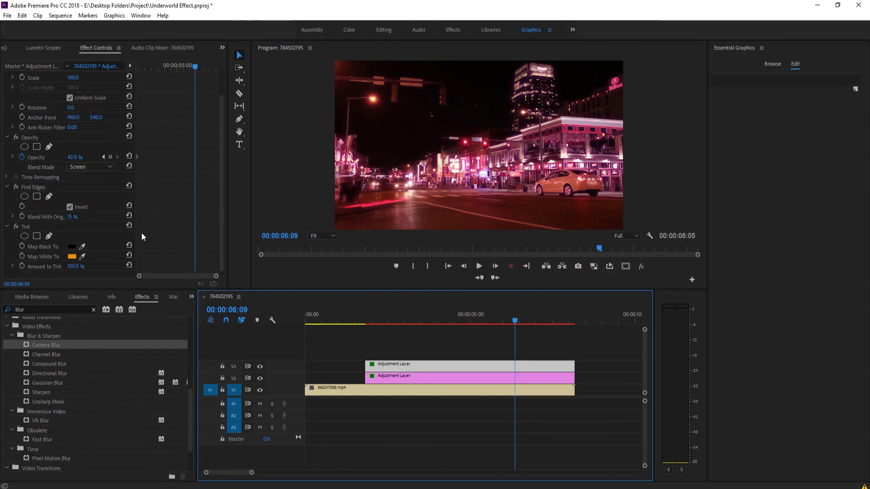
click(393, 367)
scroll(102, 239, down, 2)
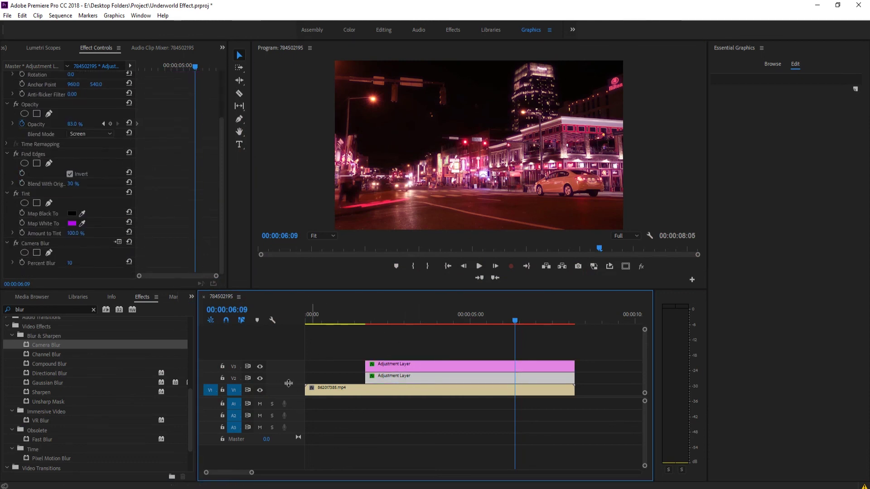
click(260, 366)
Change the Tint's Map White To colour to white and lower the layer's opacity to 24%
click(71, 227)
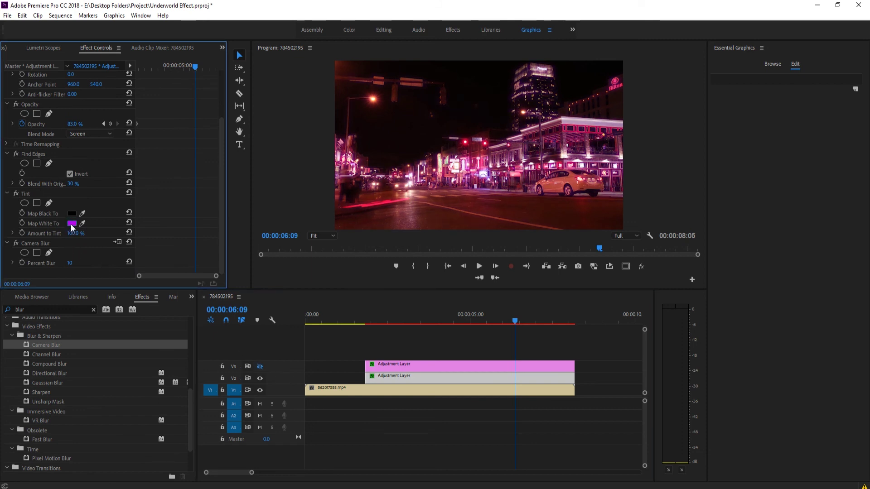
click(335, 324)
click(535, 200)
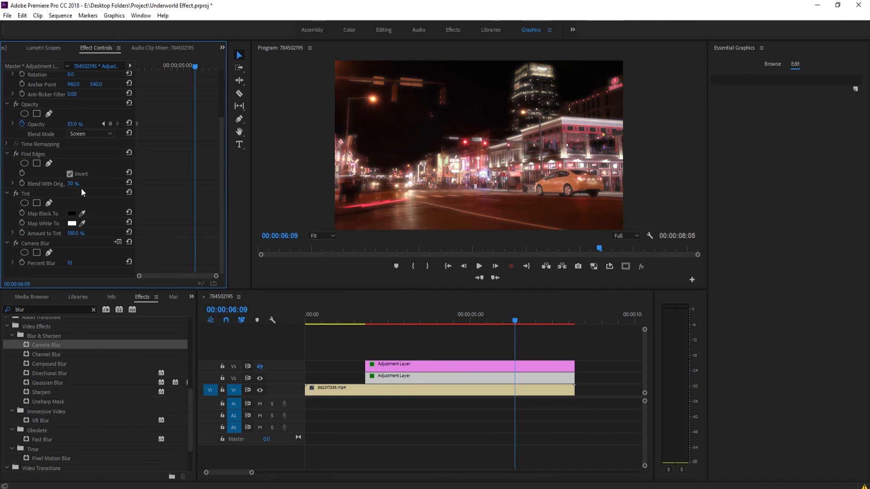
click(76, 123)
drag(77, 122, 71, 122)
click(429, 374)
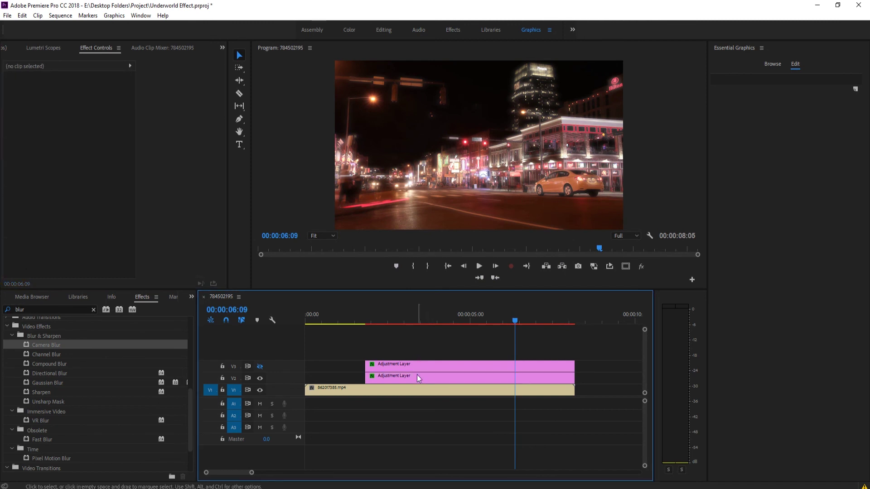
Set V2's Find Edges Blend With Original to 80% and keyframe its opacity at 35% at 03:16
click(417, 375)
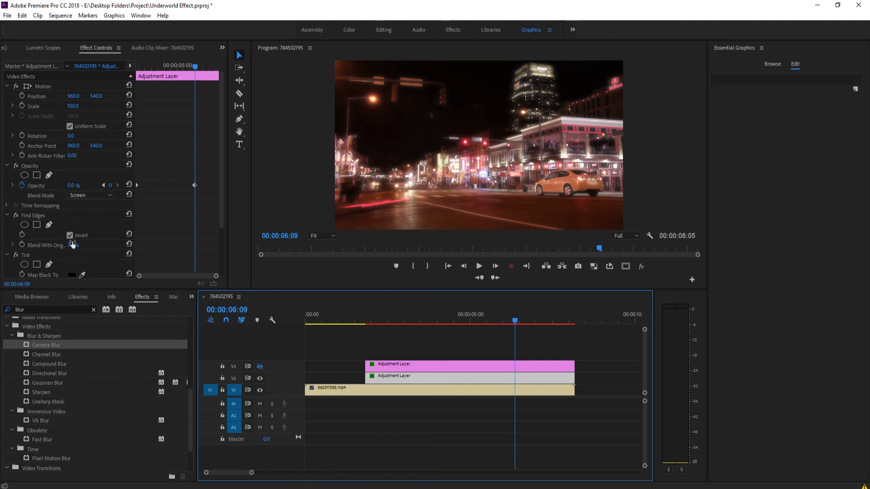
drag(72, 245, 100, 245)
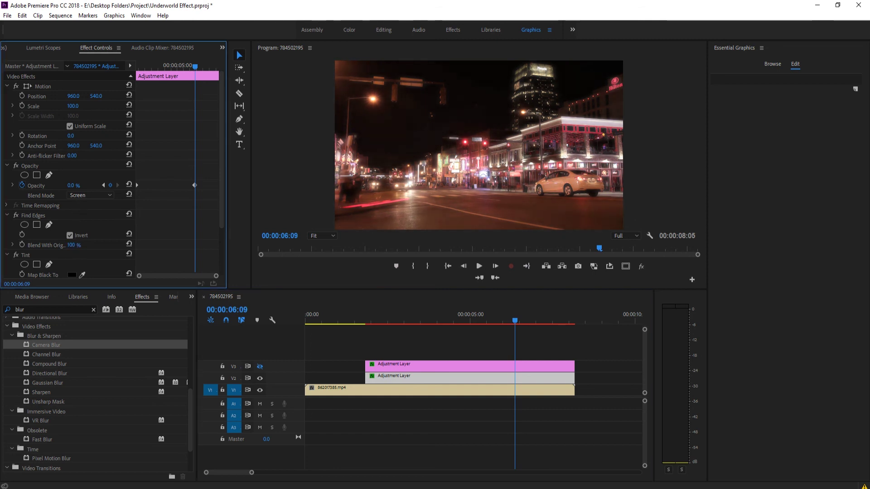
drag(100, 244, 90, 245)
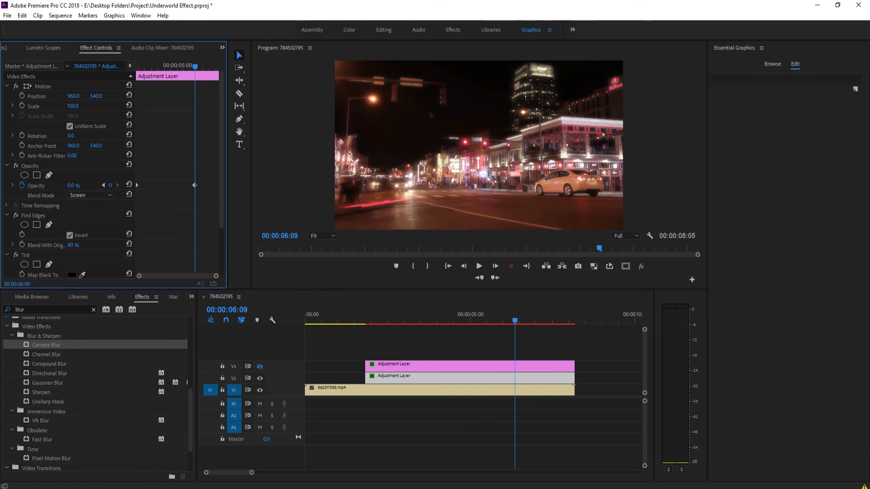
drag(509, 317, 425, 321)
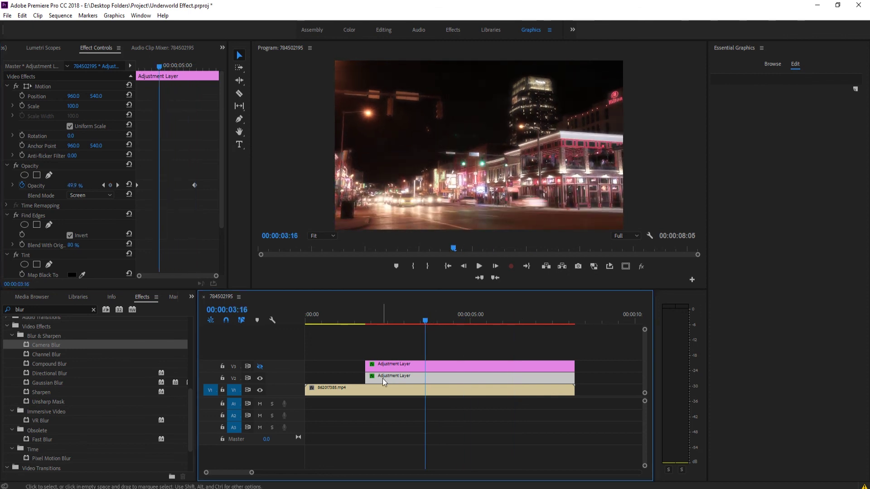
drag(77, 186, 70, 187)
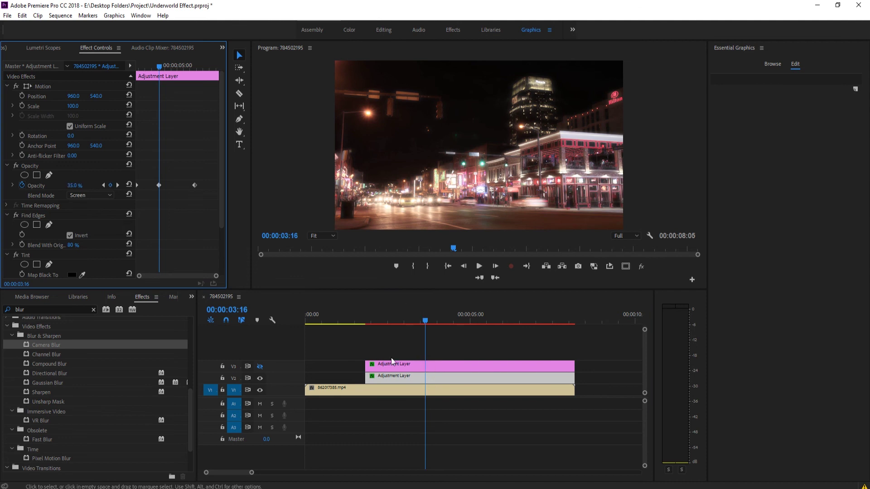
Toggle the upper V3 track repeatedly for a before/after comparison, leaving it visible
click(260, 367)
click(260, 367)
click(260, 367)
click(260, 367)
click(260, 367)
click(260, 368)
click(260, 369)
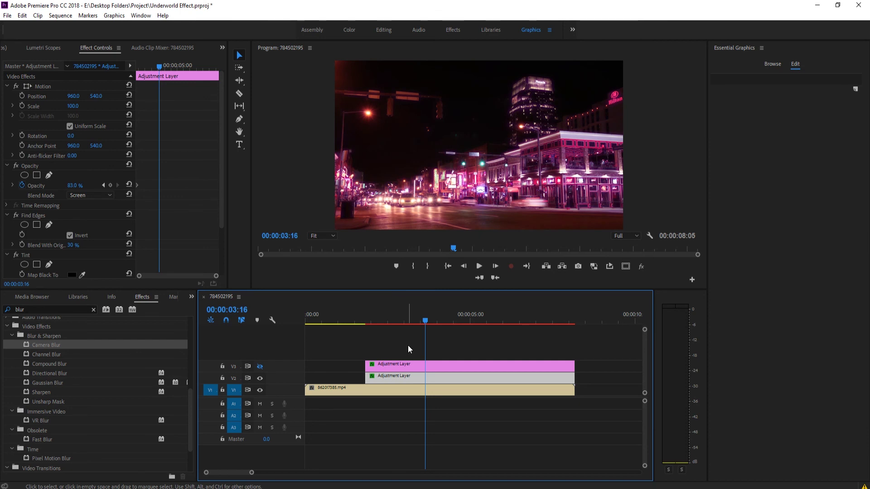
drag(410, 318, 390, 330)
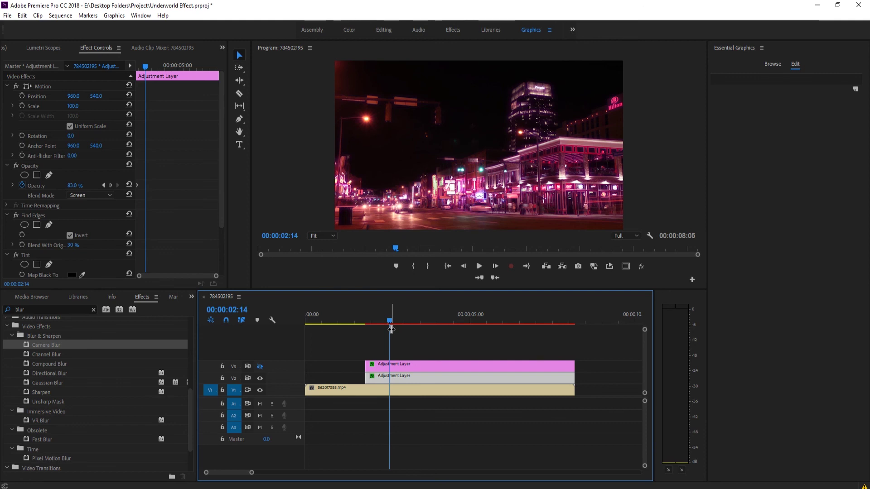